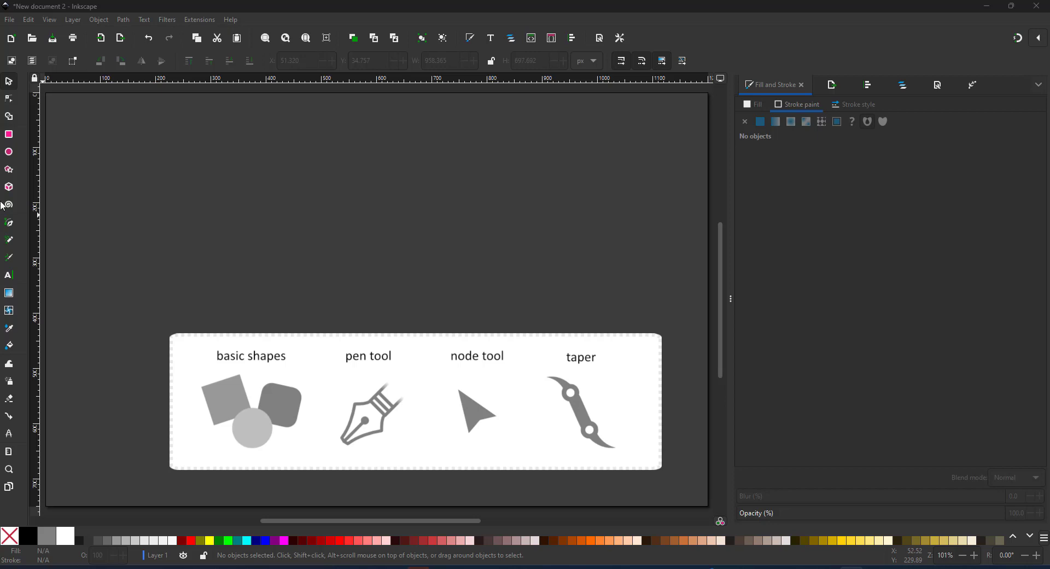
Draw a white circle about 146 px in diameter in the upper middle of the page for the bird's head
left_click(6, 153)
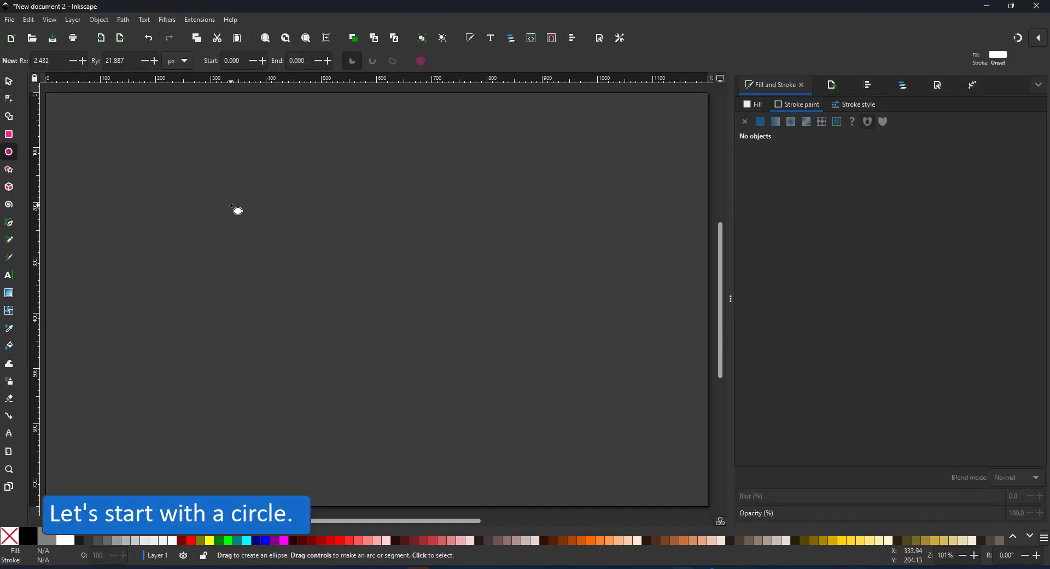
left_click_drag(251, 205, 337, 307)
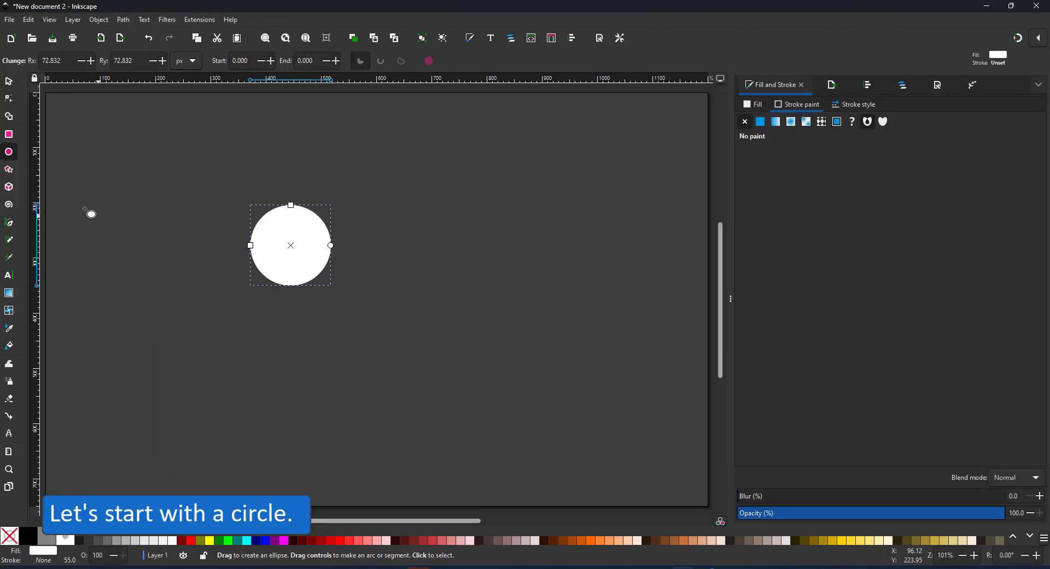
left_click(7, 101)
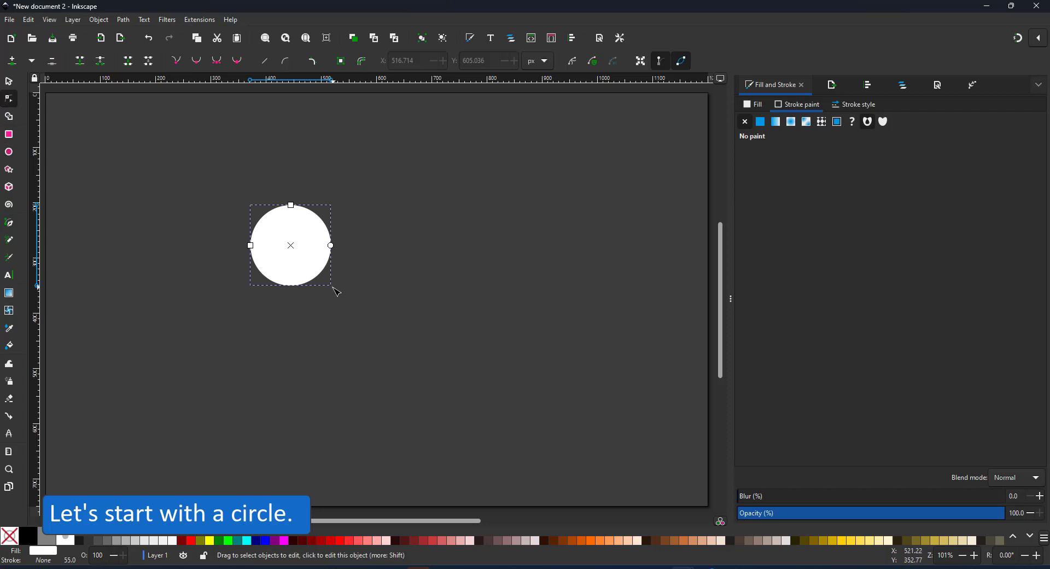
Duplicate the head circle, scale the copy about its centre to about 62 px, and fill it dark grey as the eye
left_click(8, 80)
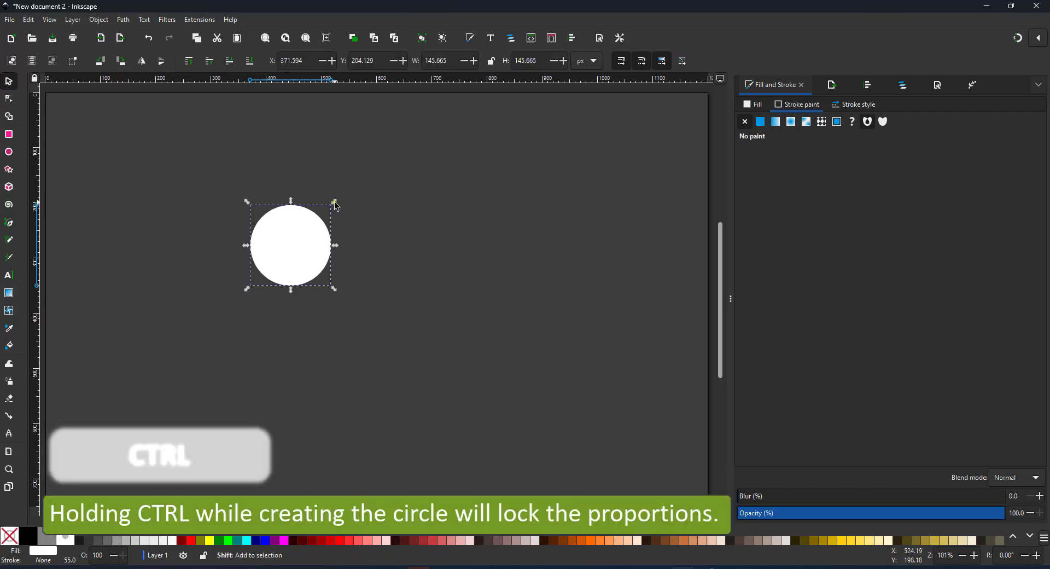
left_click_drag(335, 203, 338, 225)
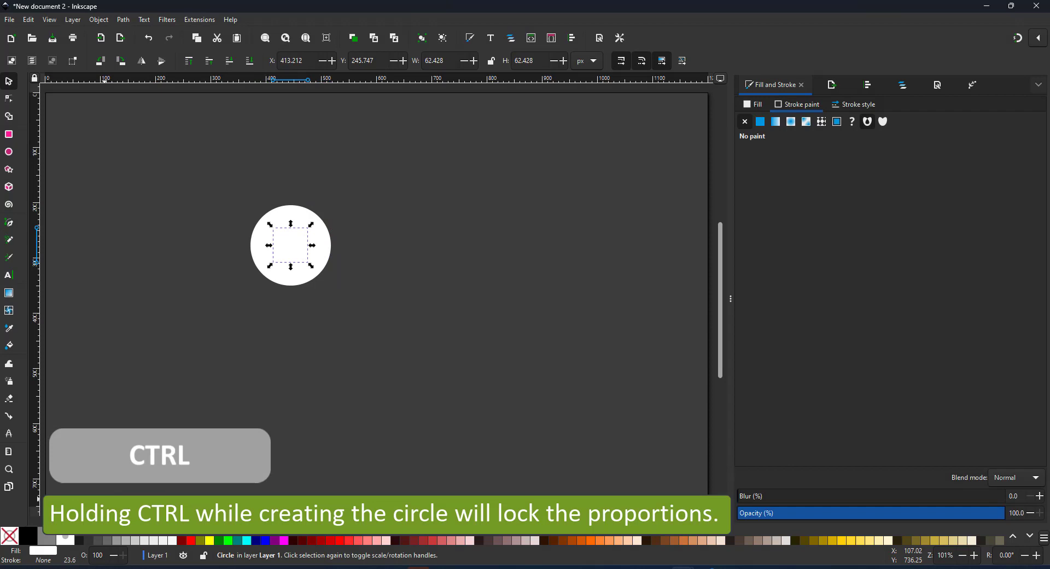
left_click(99, 537)
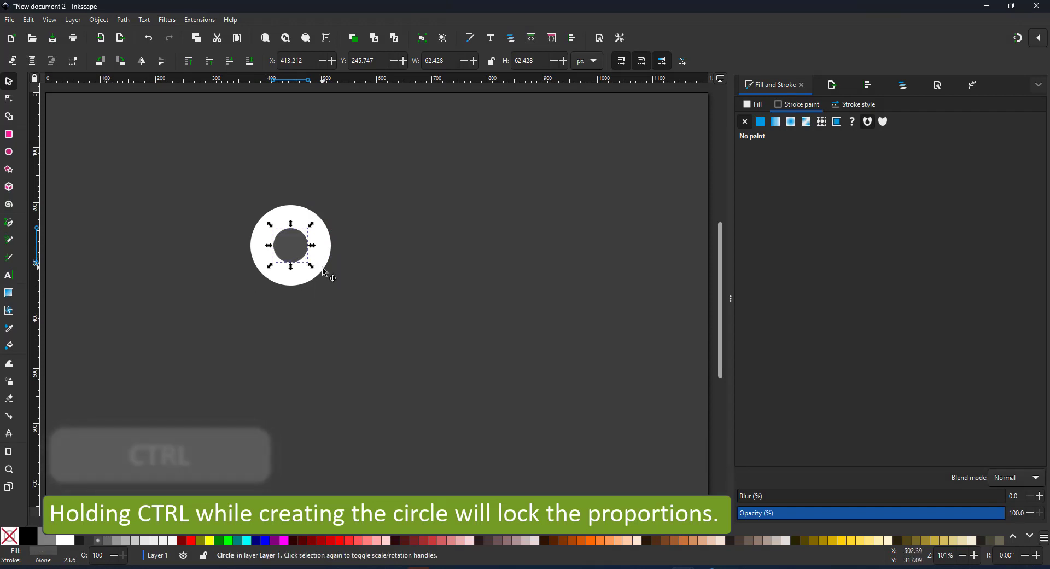
Duplicate the white head circle and stretch the copy into a wide ellipse below and to the right of the head as the body
left_click(323, 267)
key("ctrl+d")
left_click_drag(317, 257, 475, 330)
left_click_drag(444, 293, 425, 302)
Convert both the white head circle and the body ellipse from objects to paths
left_click(316, 230, "shift")
left_click(124, 19)
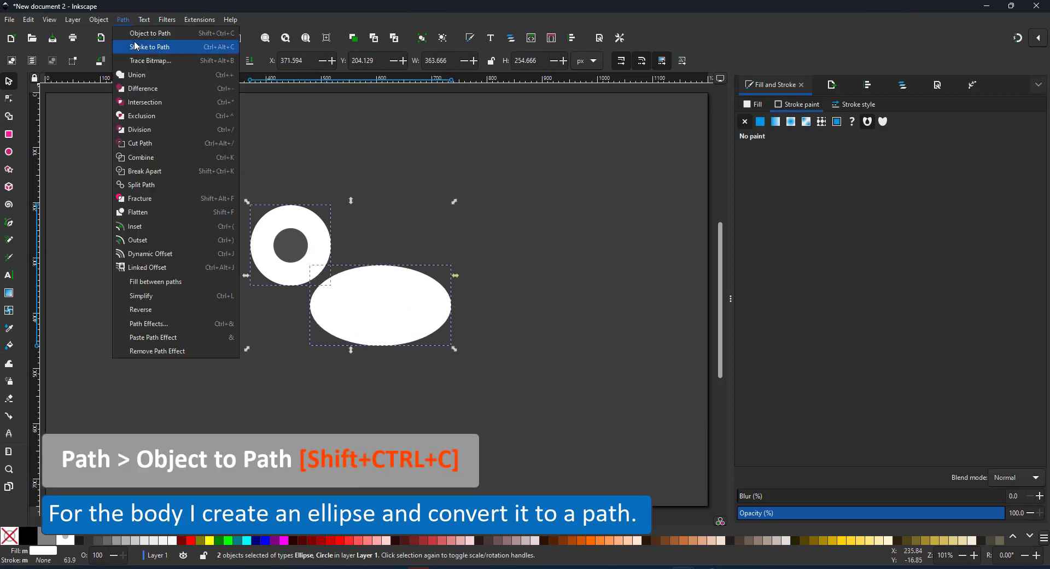
left_click(144, 34)
Pull the head path's left node outward into a pointed beak and angle its handles toward the head
key("n")
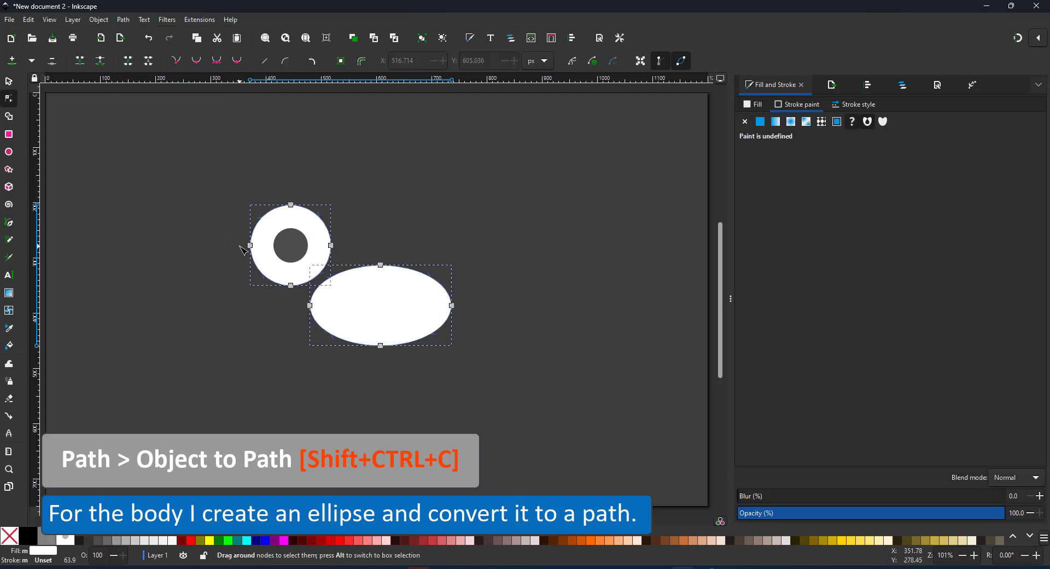
left_click_drag(252, 249, 198, 253)
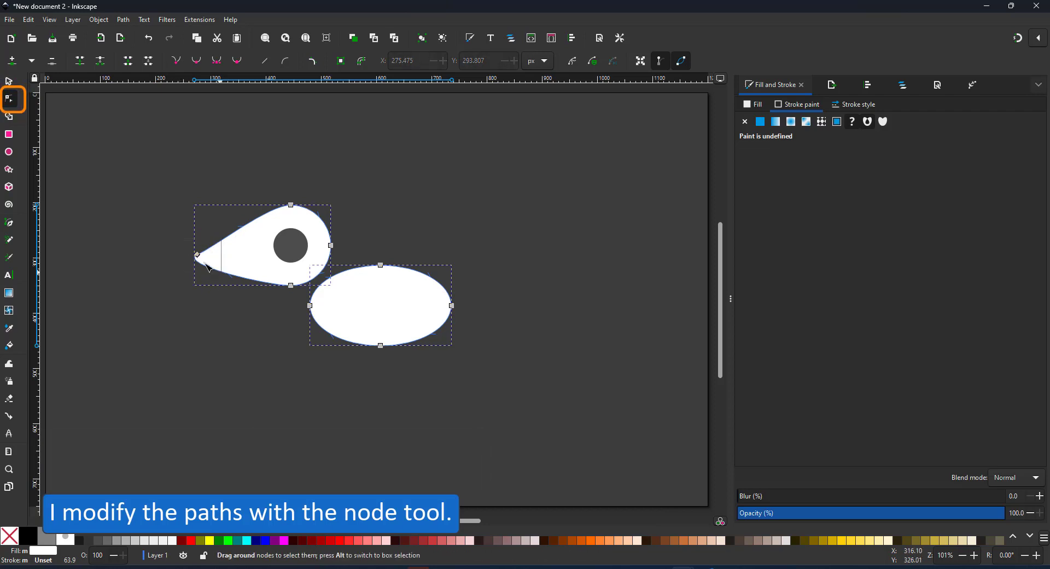
left_click_drag(178, 265, 232, 274)
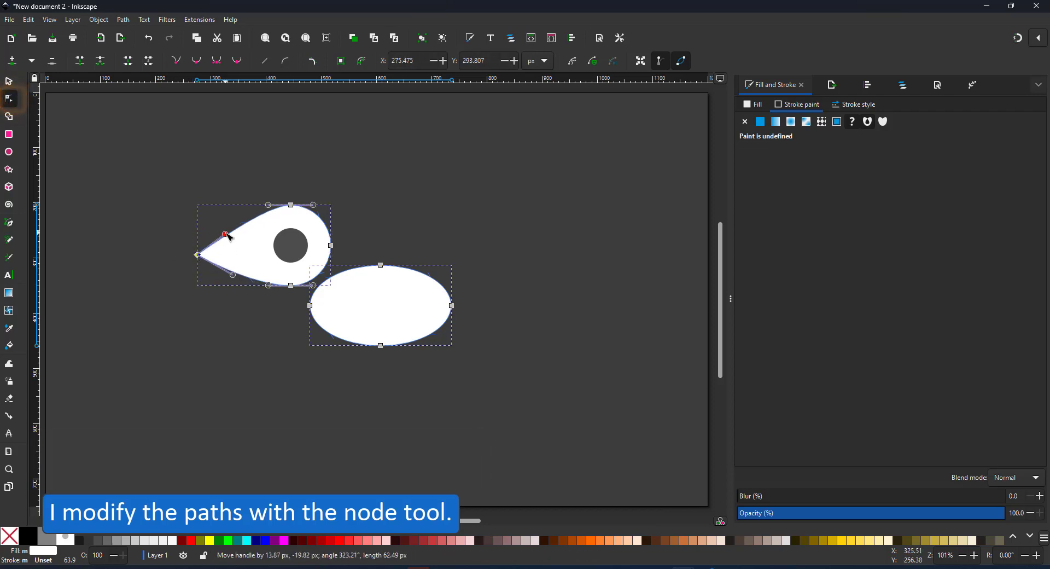
Reshape the body ellipse's nodes and handles into a bird body with a dipped back, rounded chest and narrow tail
left_click_drag(383, 272, 340, 264)
left_click_drag(381, 347, 353, 367)
left_click(310, 328)
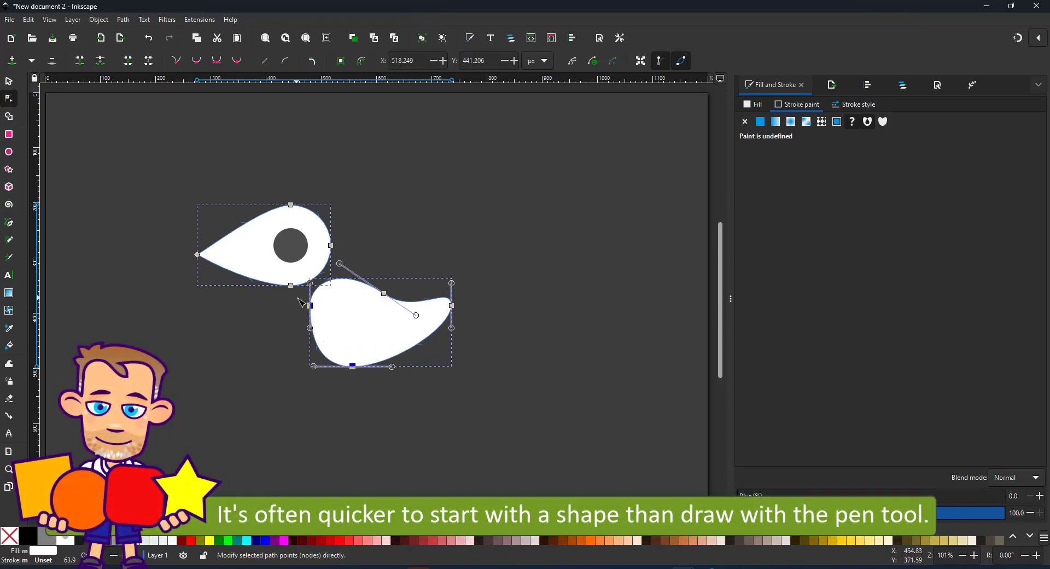
left_click_drag(311, 330, 300, 338)
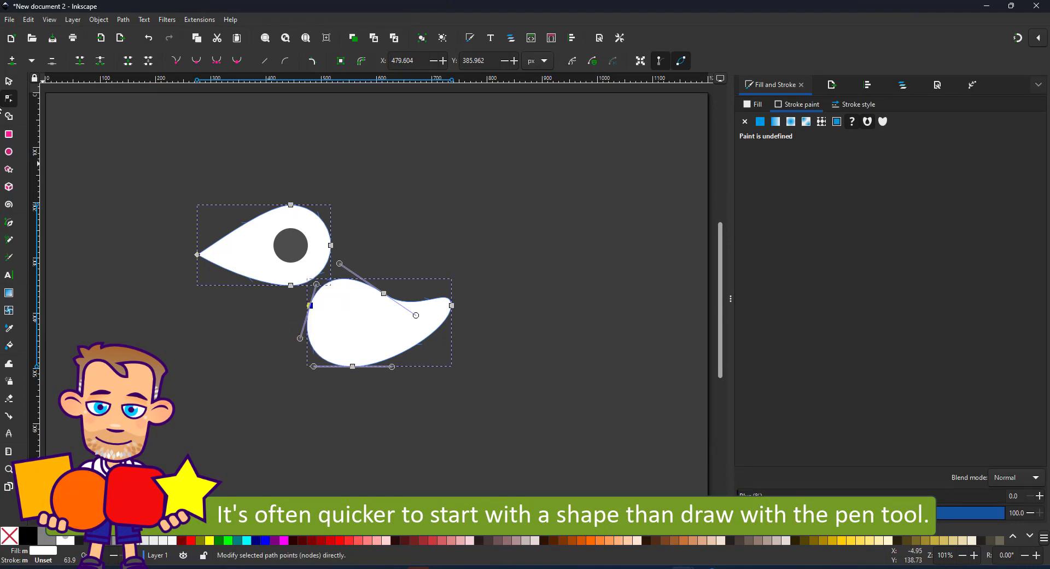
Select the head, eye and body together and move them up and to the right
key("s")
key("Escape")
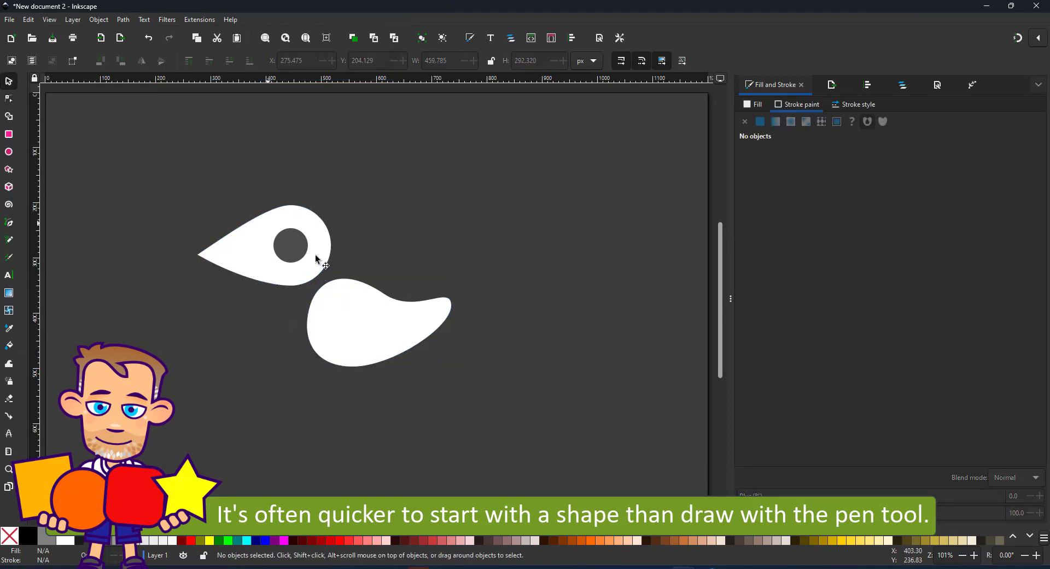
left_click_drag(165, 158, 457, 382)
left_click(469, 316)
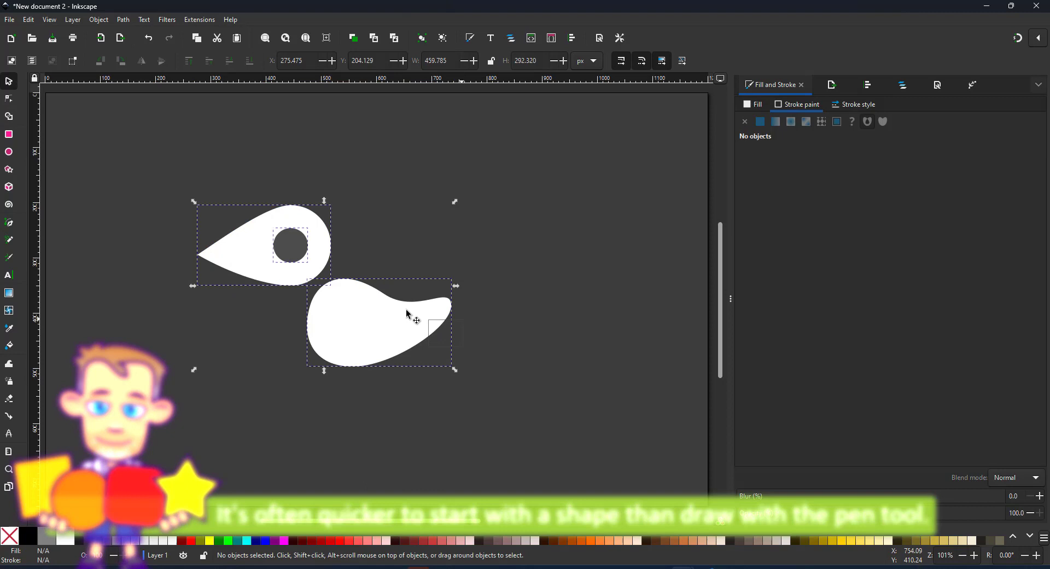
left_click_drag(140, 175, 490, 392)
left_click_drag(388, 337, 422, 321)
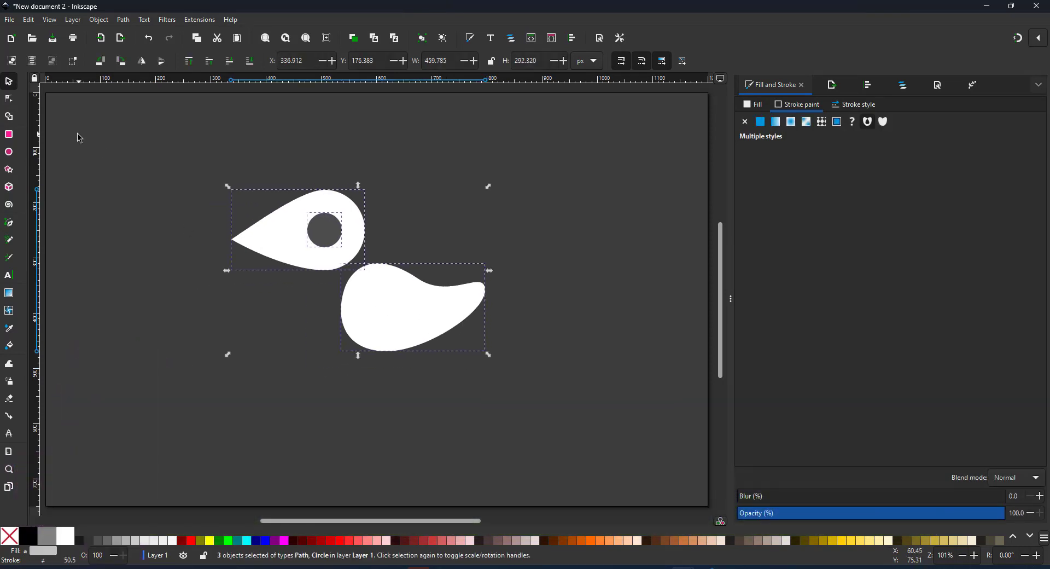
Draw an L-shaped leg line with the Pen tool, running down from the body's underside and then left to the foot
left_click(10, 224)
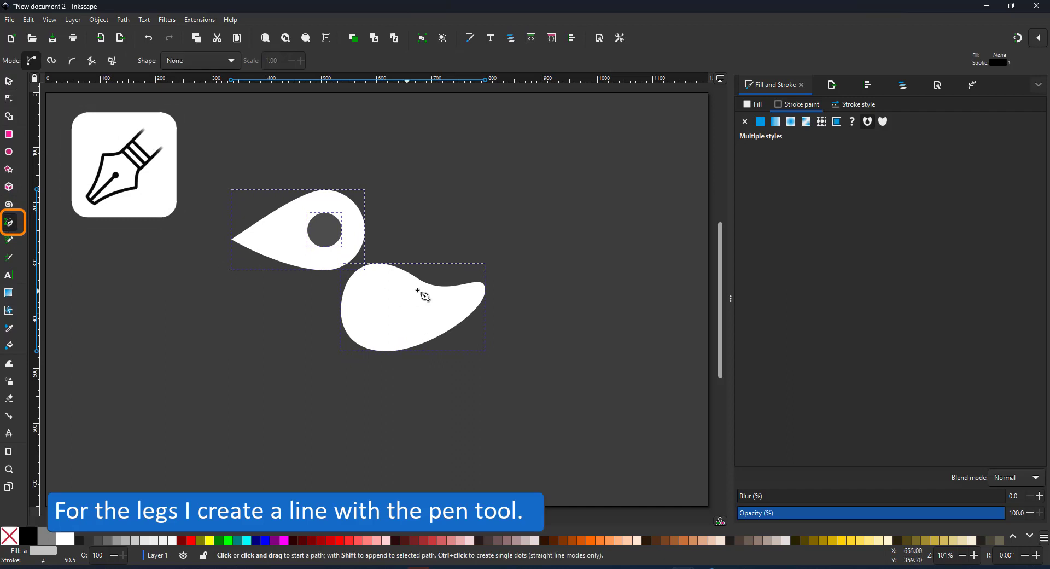
left_click(373, 339)
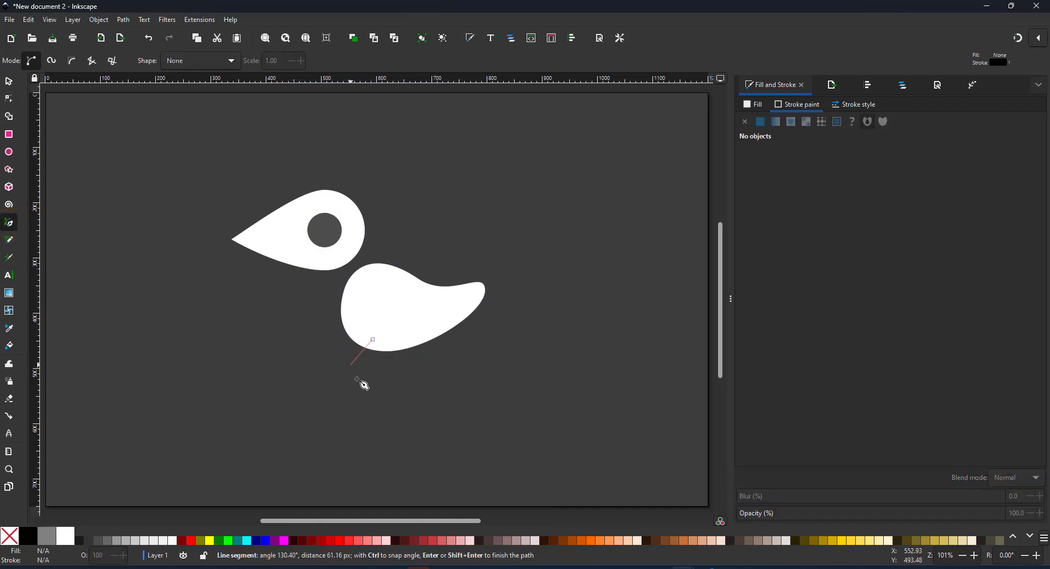
left_click(374, 414)
double_click(313, 420)
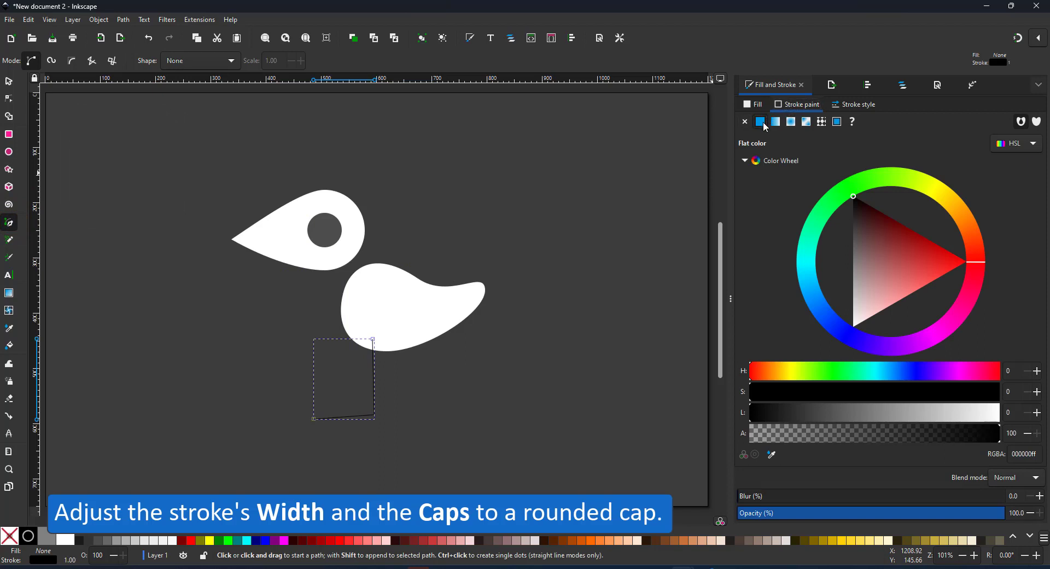
Style the leg line with a white stroke, 25 px width and round caps
left_click(854, 325)
left_click(842, 105)
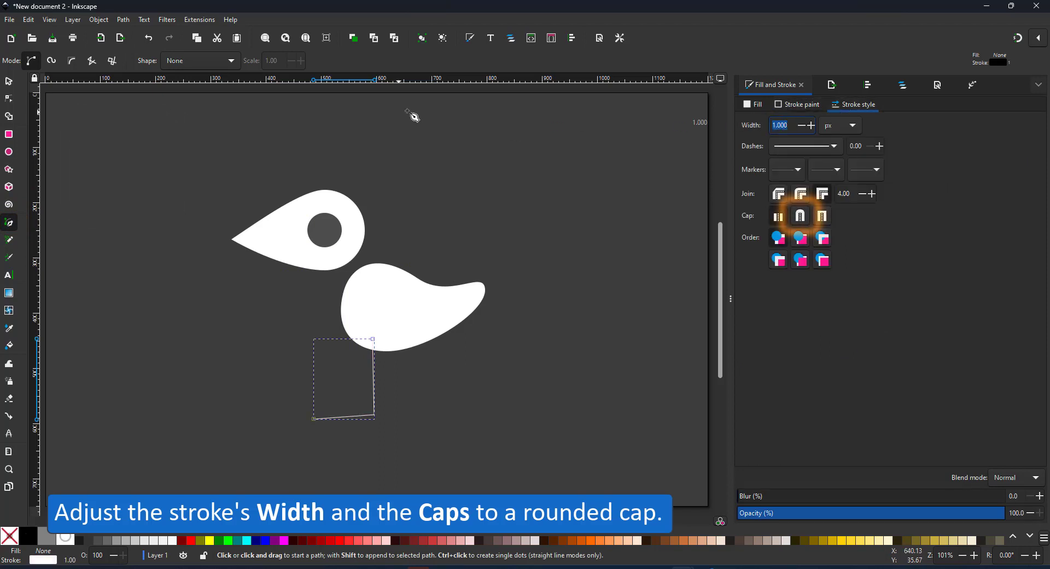
type("25")
key("Return")
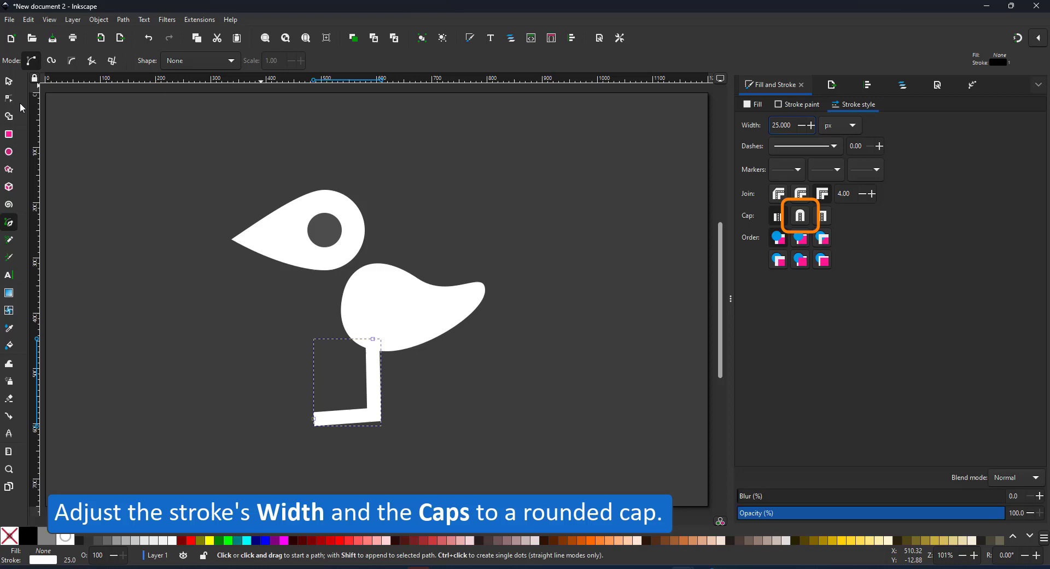
left_click(810, 221)
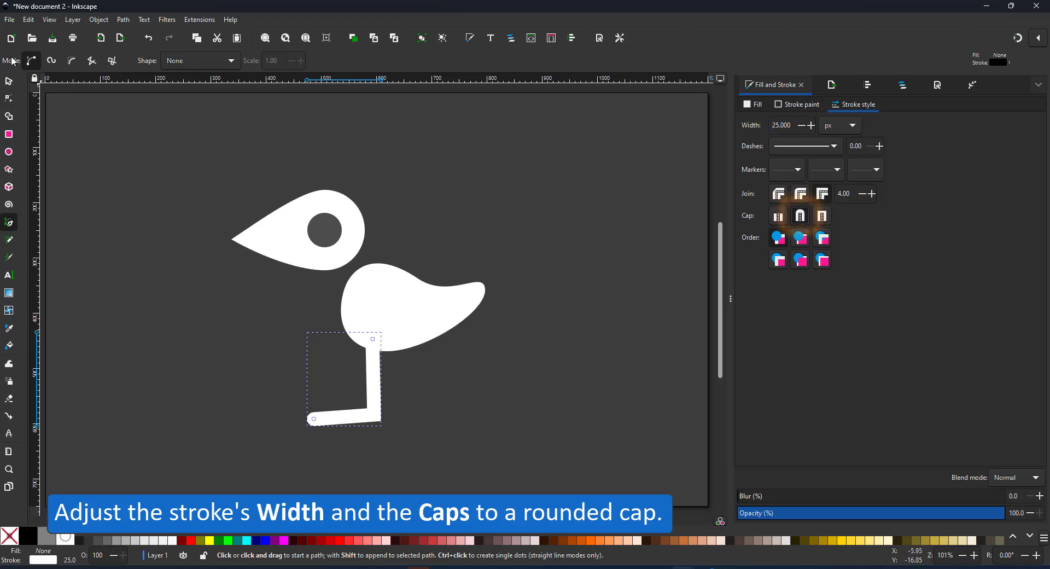
Add a knee node midway on the upper leg segment, bend it backward to the right, and shorten the foot
key("n")
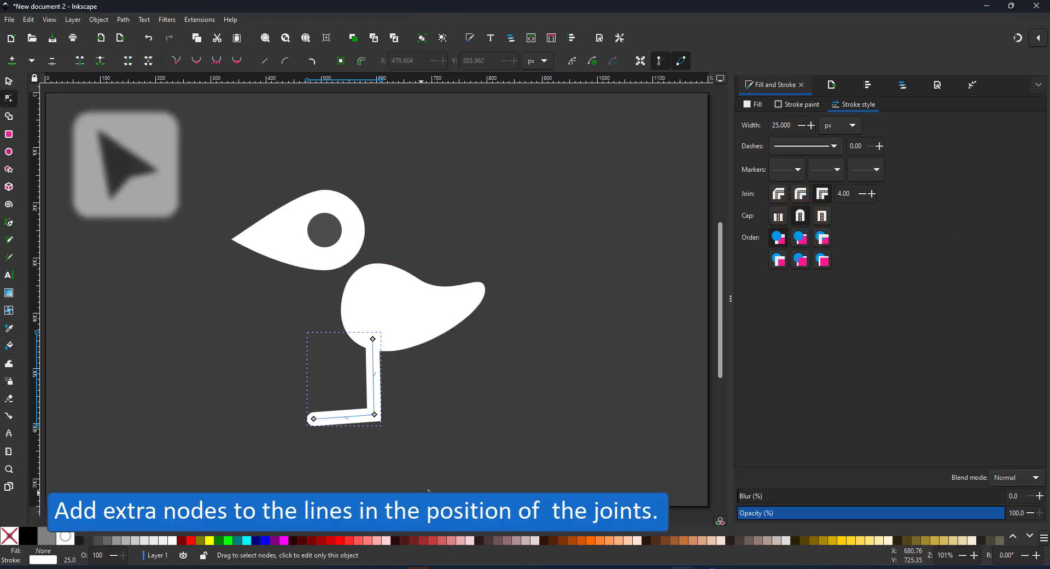
double_click(374, 373)
left_click_drag(374, 373, 395, 388)
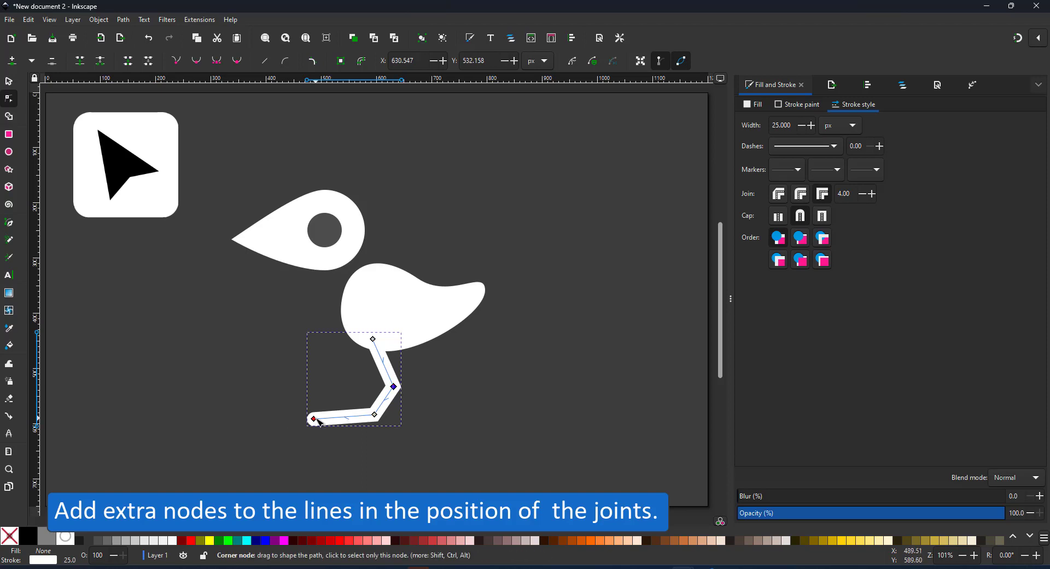
left_click_drag(314, 418, 348, 417)
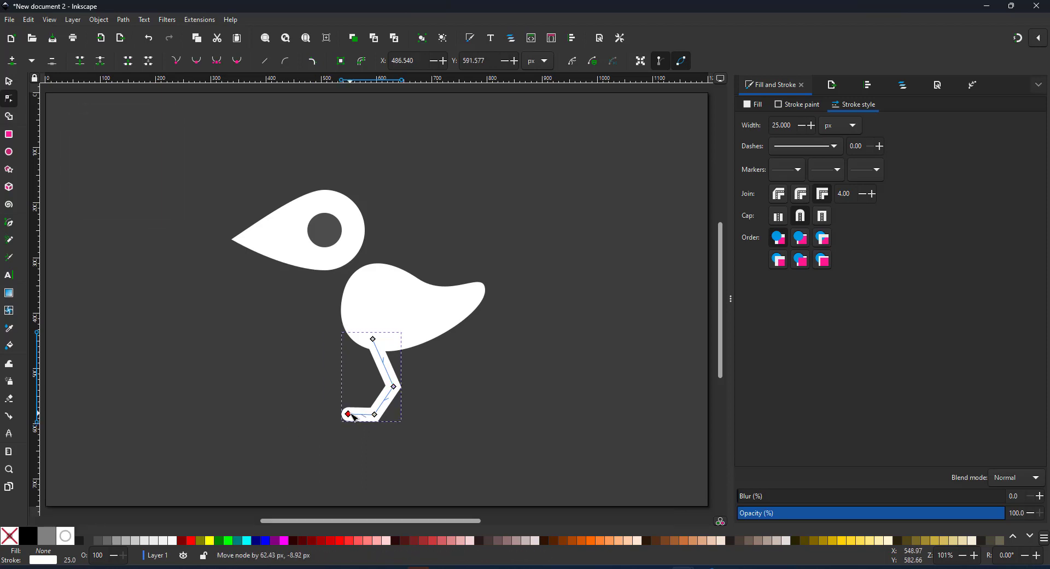
Duplicate the bent leg, offset the copy to form a pair, and move both legs up under the body
key("s")
key("ctrl+d")
left_click_drag(394, 398, 404, 366)
left_click(401, 389, "shift")
left_click(356, 266)
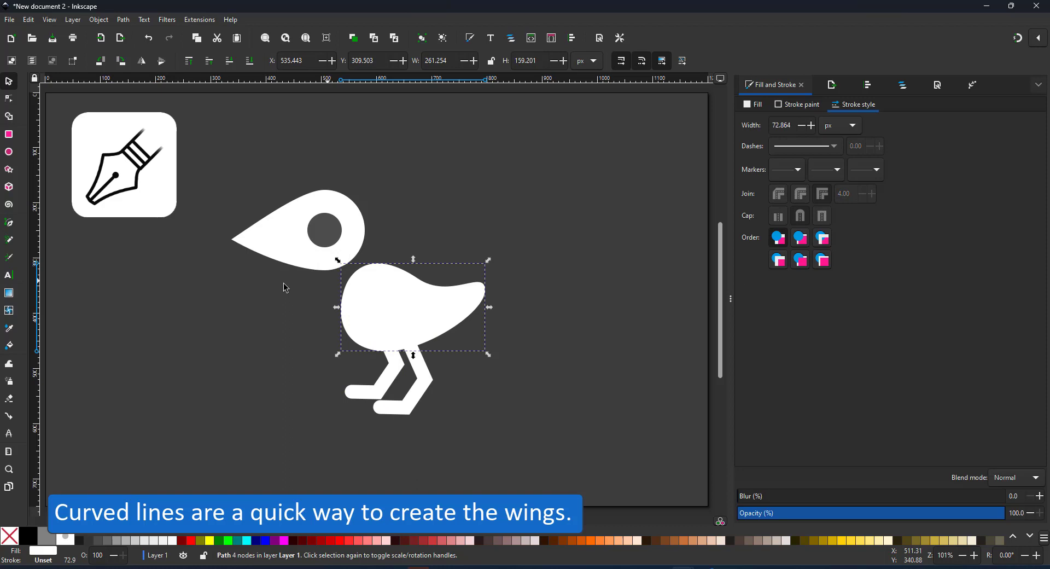
Draw a straight diagonal wing line with the Pen tool, rising to the right above the body
left_click(10, 223)
left_click(423, 238)
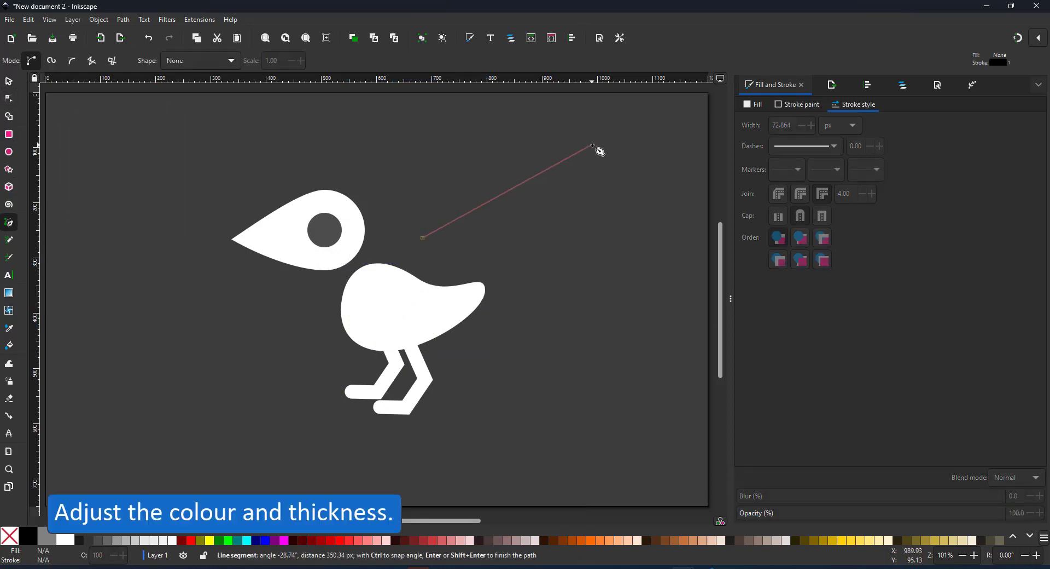
double_click(593, 145)
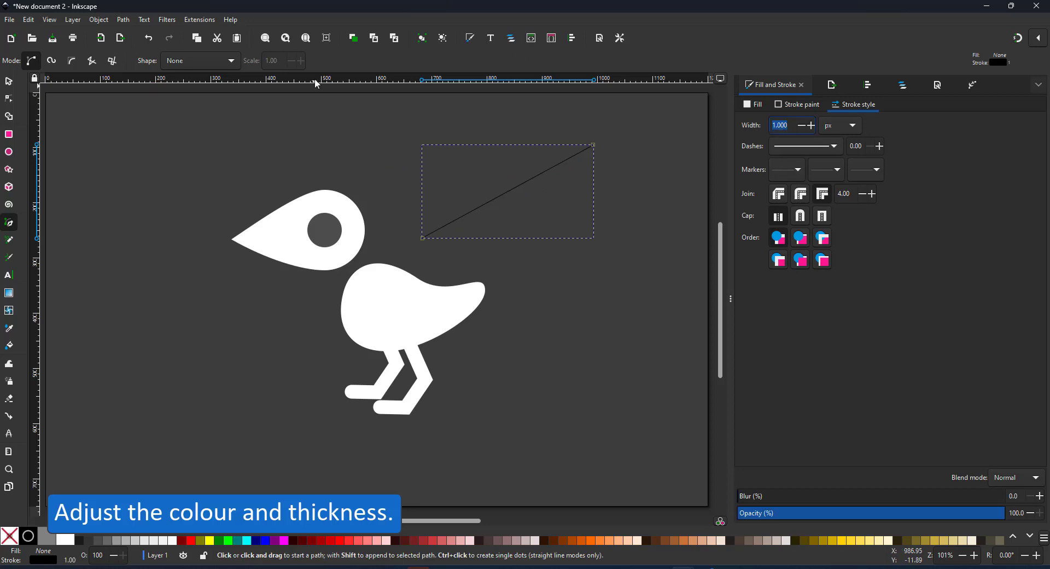
Give the wing line a 25 px wide white stroke with round caps
type("25")
key("Return")
left_click(808, 215)
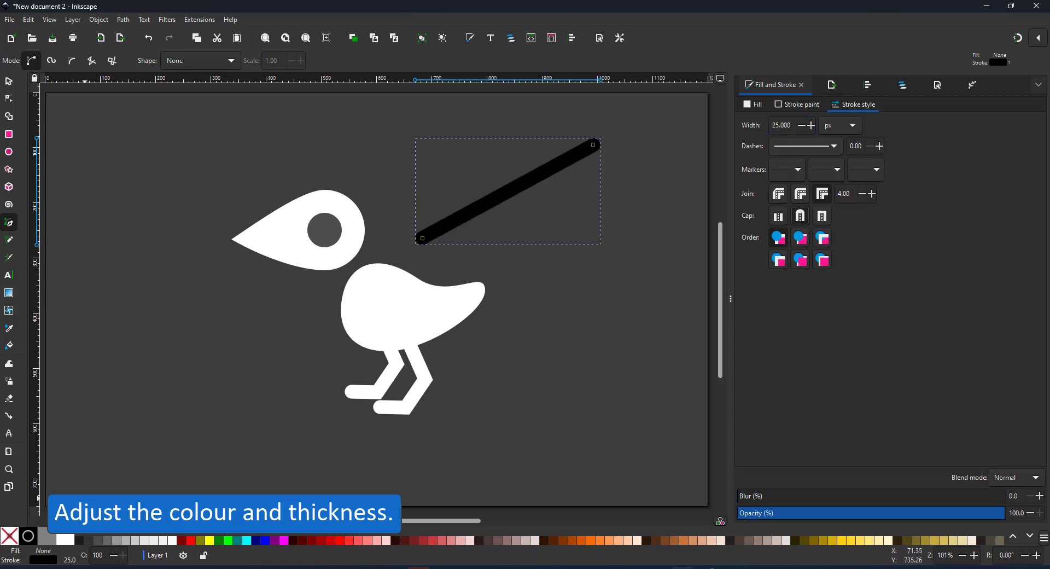
left_click(815, 106)
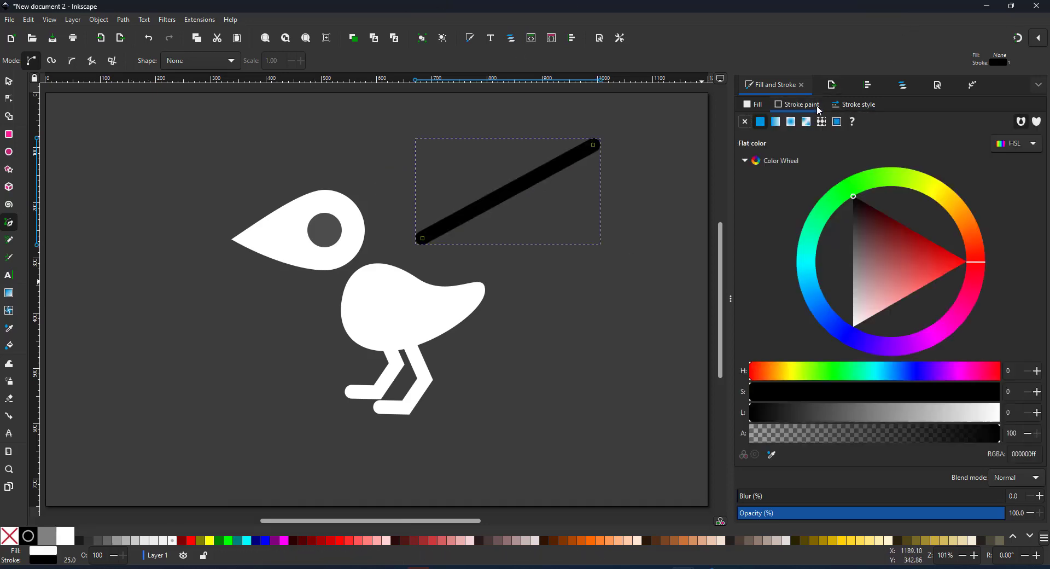
left_click_drag(865, 295, 773, 401)
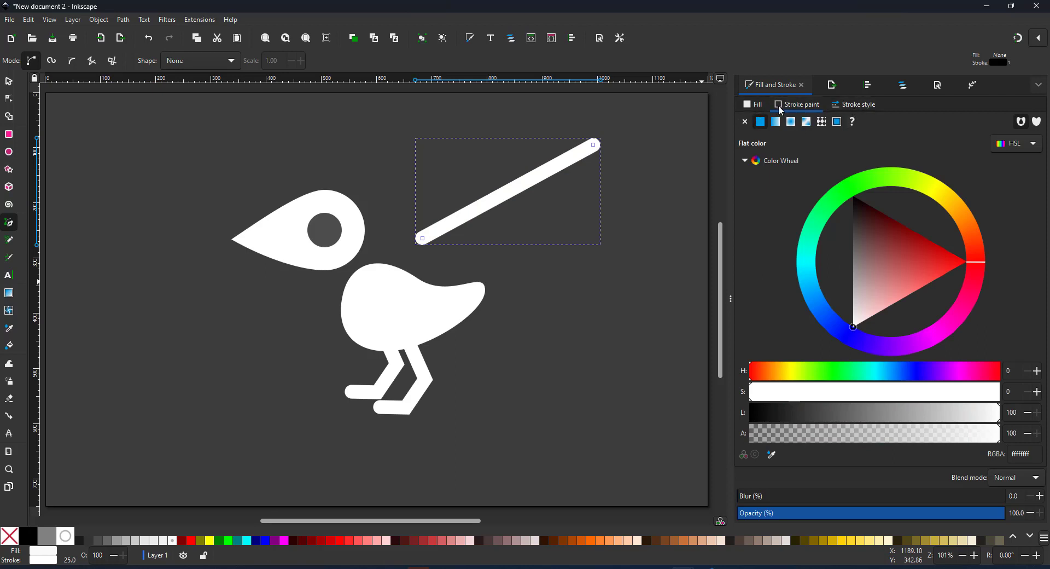
Thicken the wing line by setting its stroke width to 45 px
left_click(757, 105)
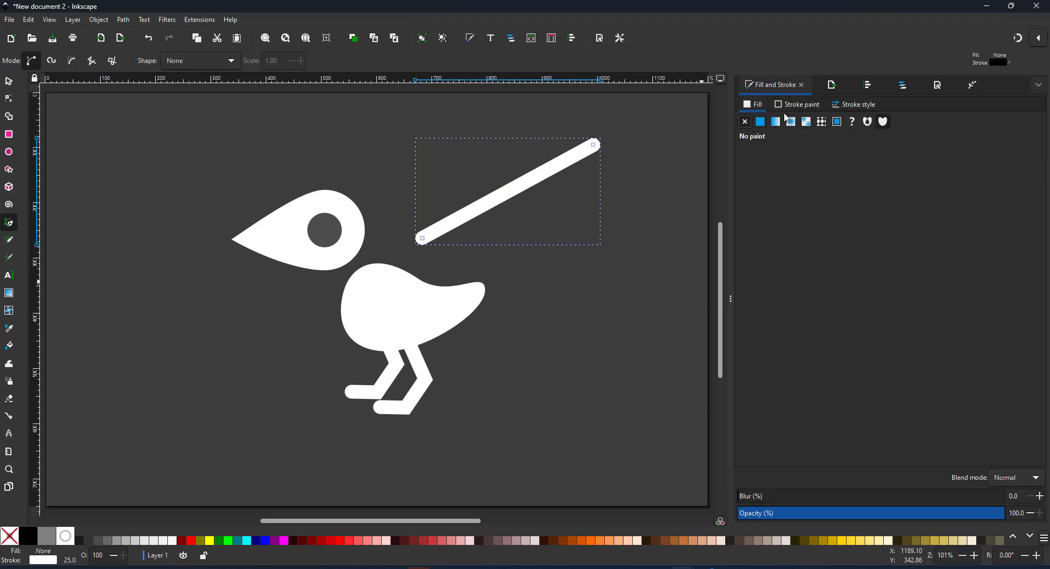
left_click(854, 104)
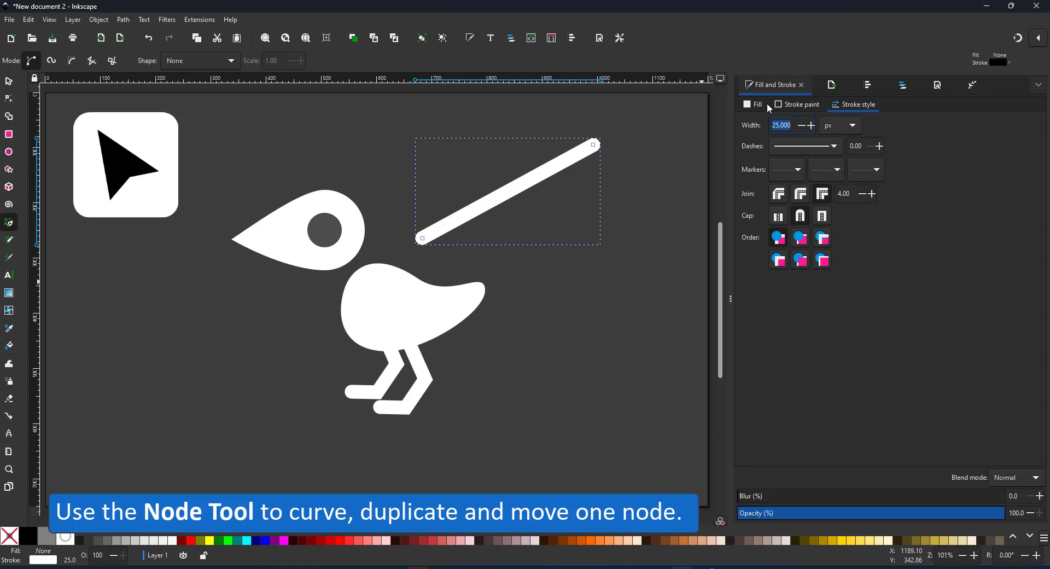
type("45")
key("Return")
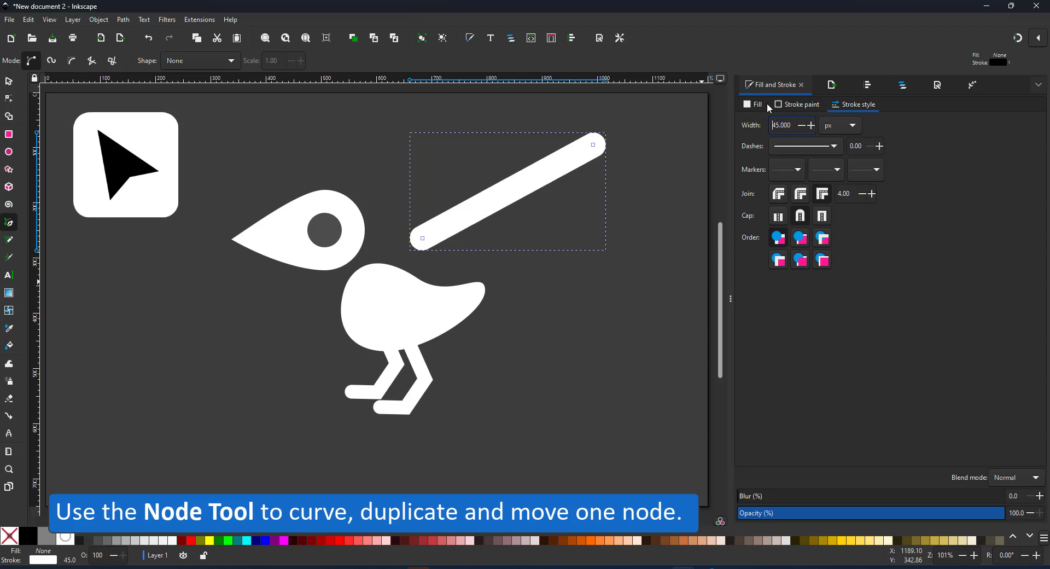
Bend the wing line's segment downward into a smooth curve with the Node tool
left_click(9, 99)
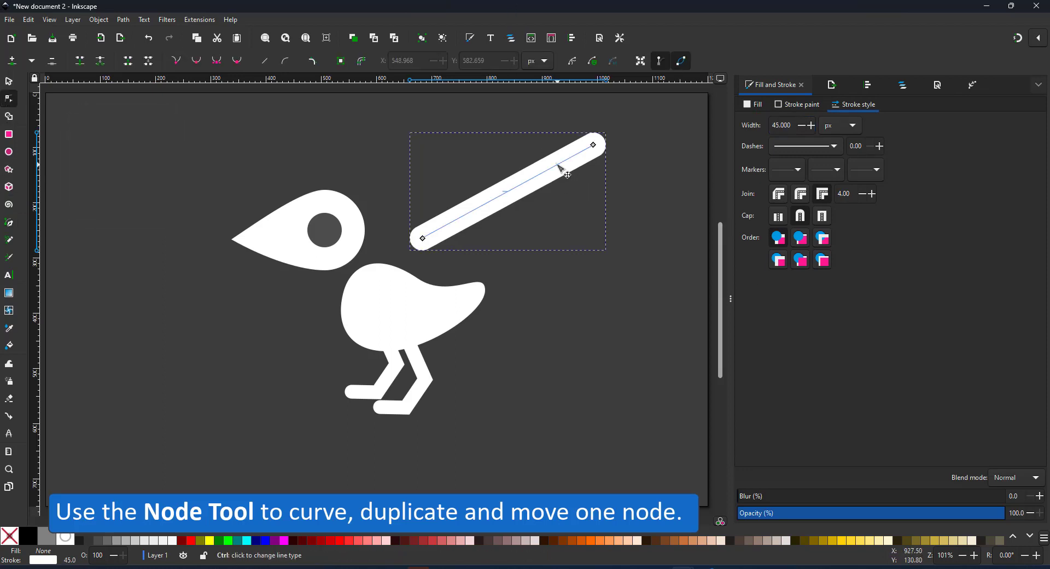
left_click_drag(544, 171, 546, 211)
left_click(422, 238)
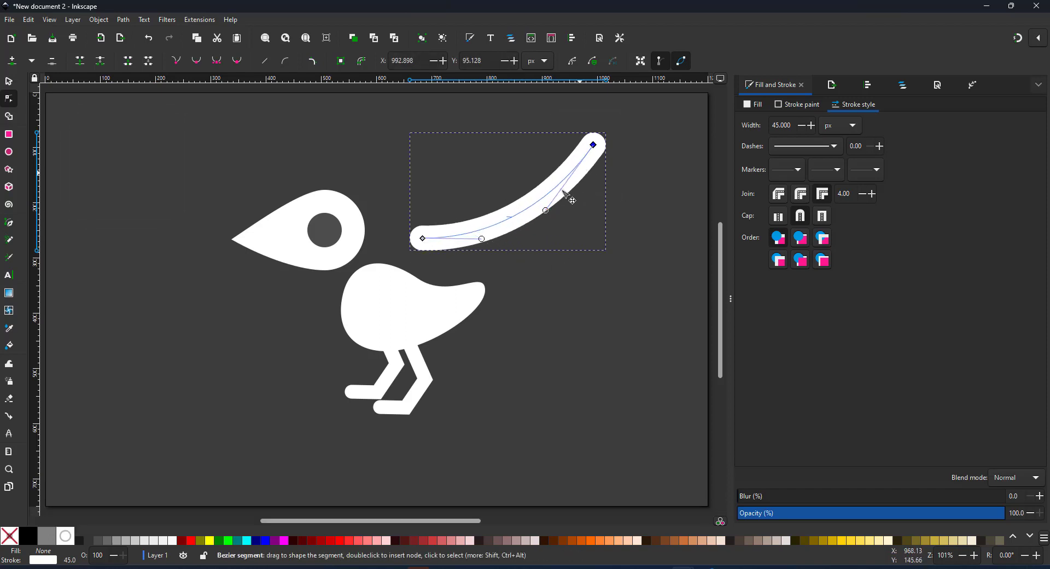
Duplicate the curved wing line repeatedly and lower each copy's outer end node and handle to form the second and third feathers
key("ctrl+d")
left_click_drag(593, 145, 587, 180)
key("ctrl+d")
left_click_drag(542, 249, 530, 239)
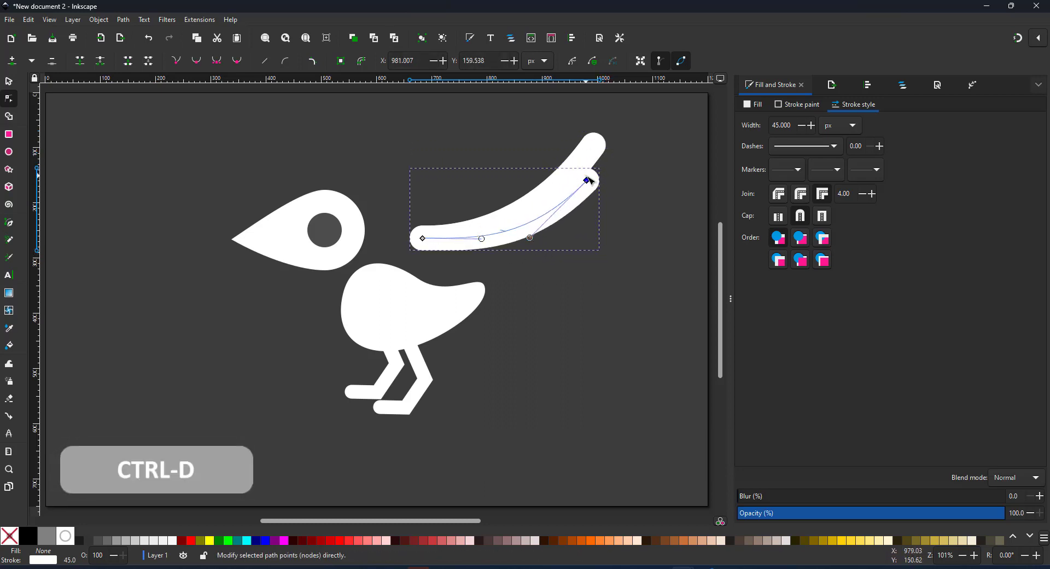
left_click_drag(588, 183, 584, 217)
key("ctrl+d")
left_click_drag(526, 272, 517, 262)
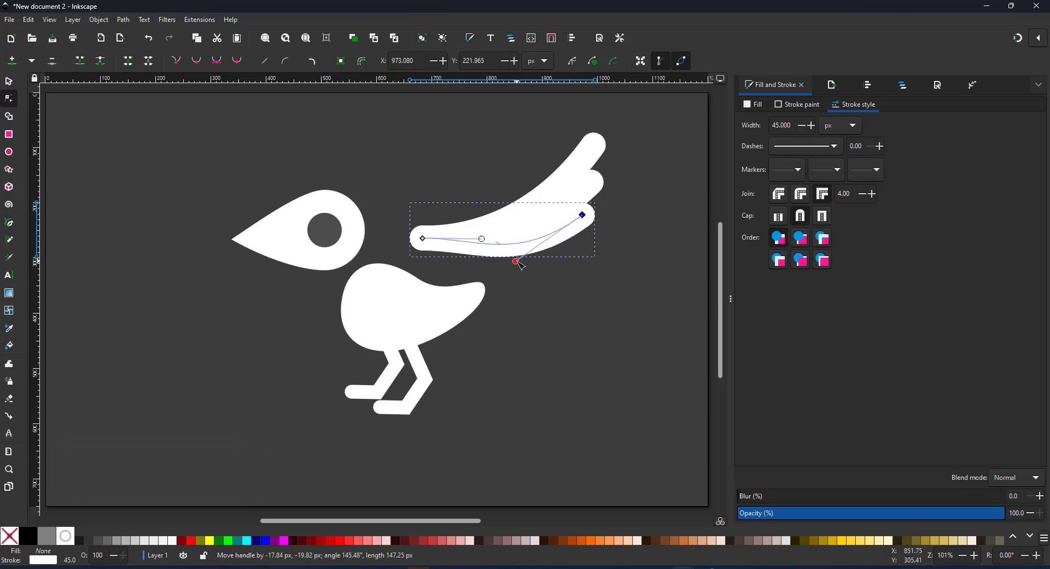
Shape the fourth and fifth wing feathers by moving their outer ends and handles progressively lower and inward
left_click(522, 277)
left_click_drag(584, 213, 563, 248)
left_click_drag(498, 297, 507, 277)
left_click(555, 272)
left_click_drag(561, 250, 552, 308)
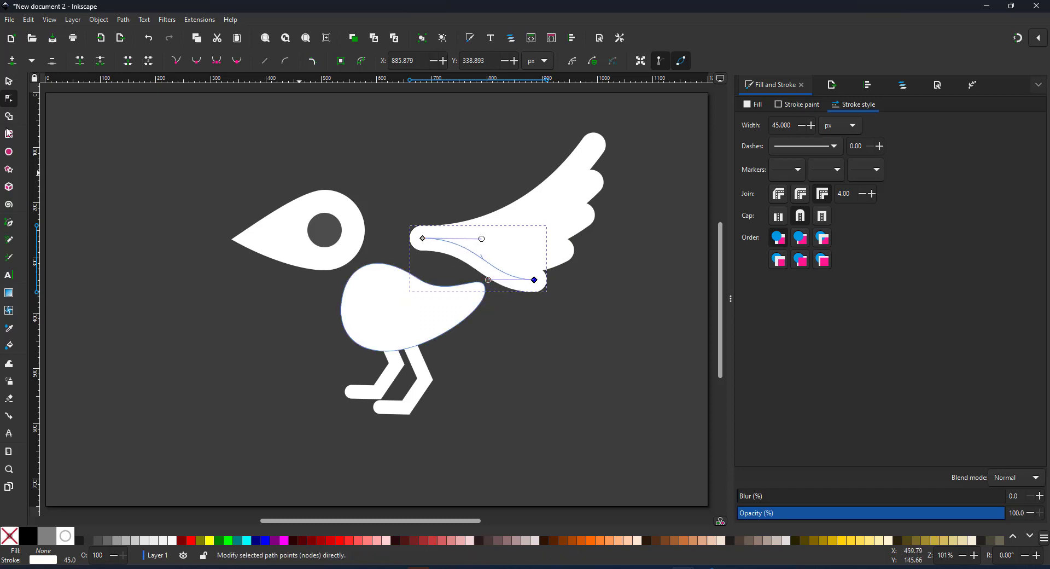
Select and duplicate all five wing feathers, rotate the copy upward and attach it to the bird's back
left_click(6, 83)
left_click_drag(384, 344, 379, 347)
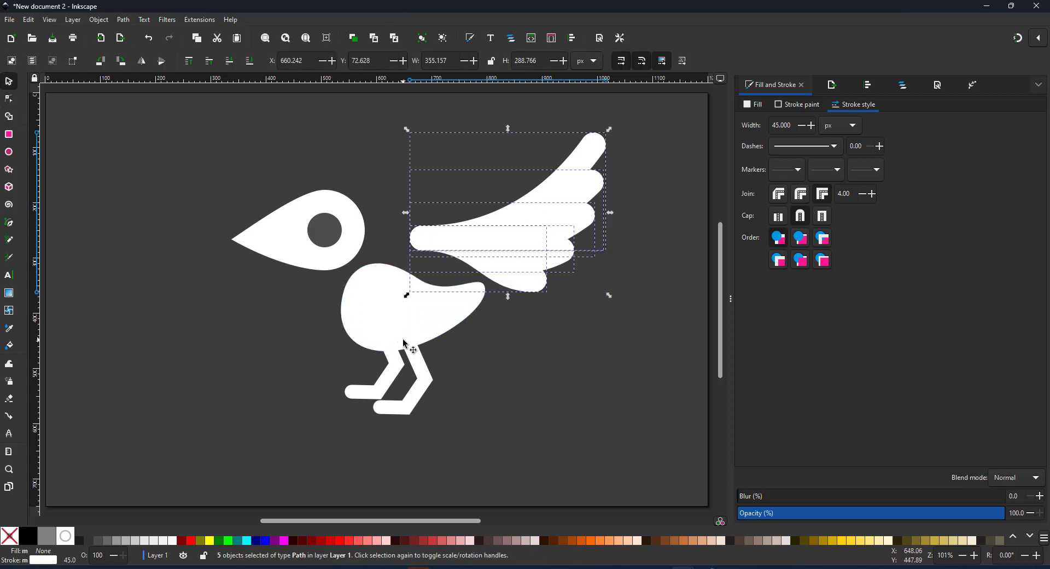
key("ctrl+d")
left_click_drag(521, 260, 490, 304)
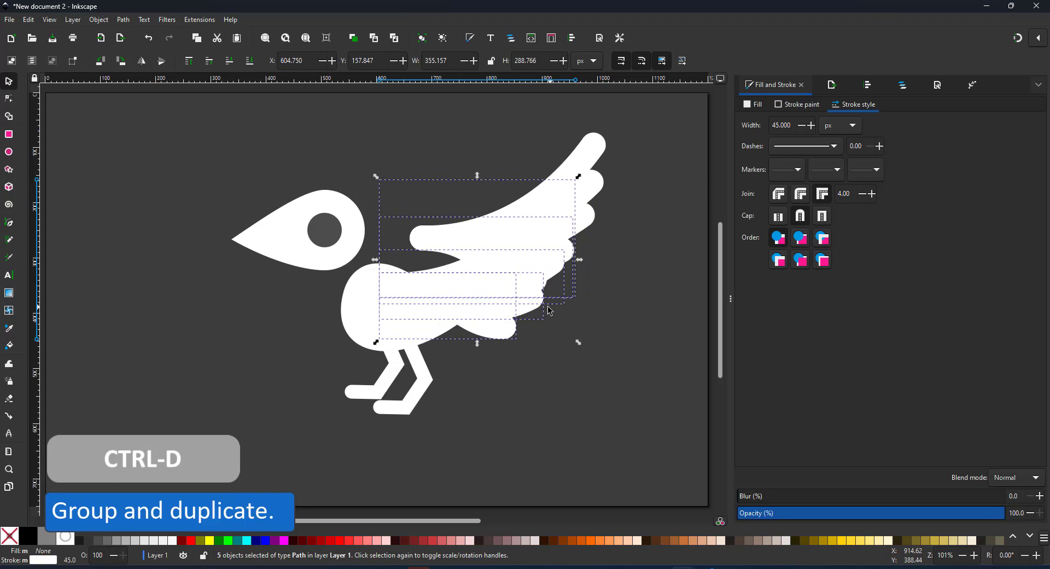
left_click(545, 303)
left_click_drag(576, 341, 578, 308)
left_click_drag(495, 286, 468, 263)
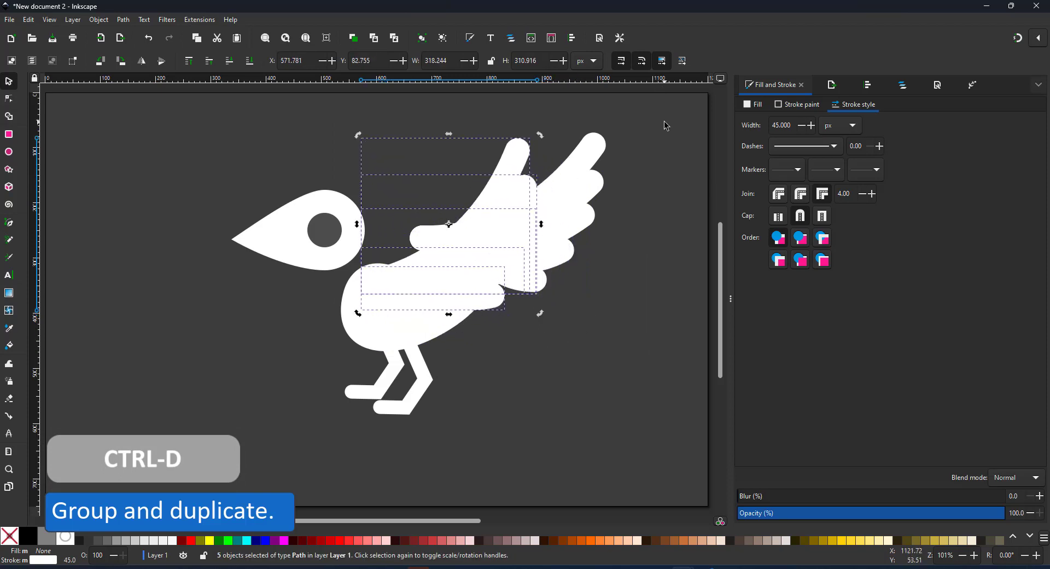
Move the original five wing feathers to the head side of the bird and group them
left_click_drag(665, 123, 390, 300)
left_click_drag(548, 245, 273, 317)
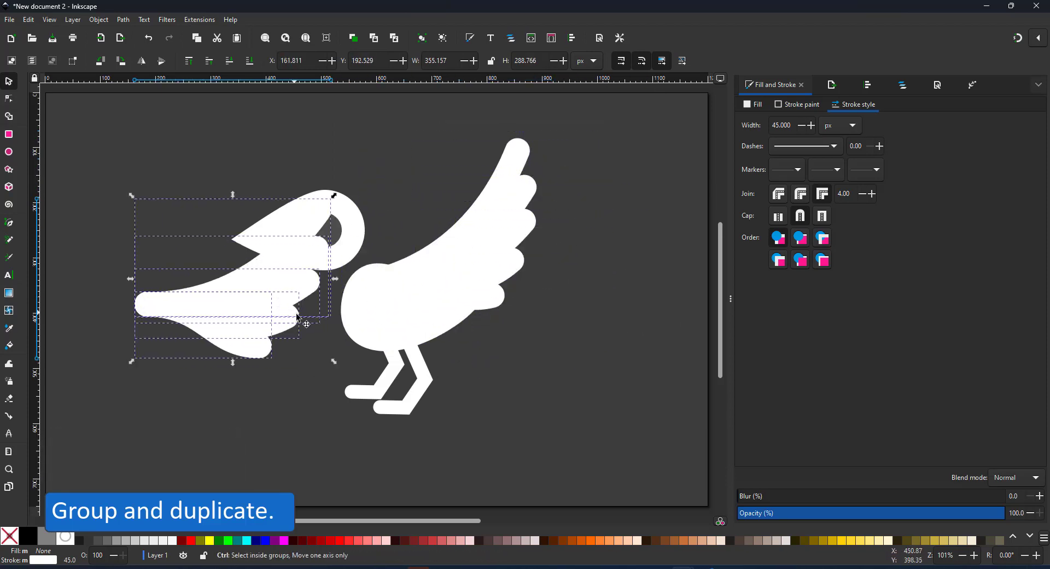
key("ctrl+g")
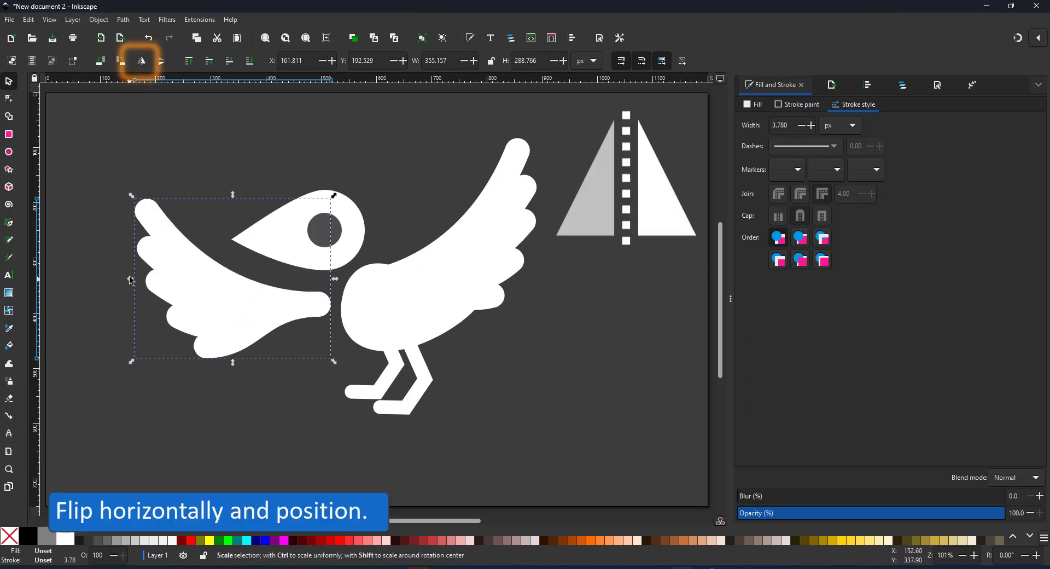
Flip the wing group horizontally, narrow it and rotate it upright around the head with the eye stacked in front
left_click(141, 61)
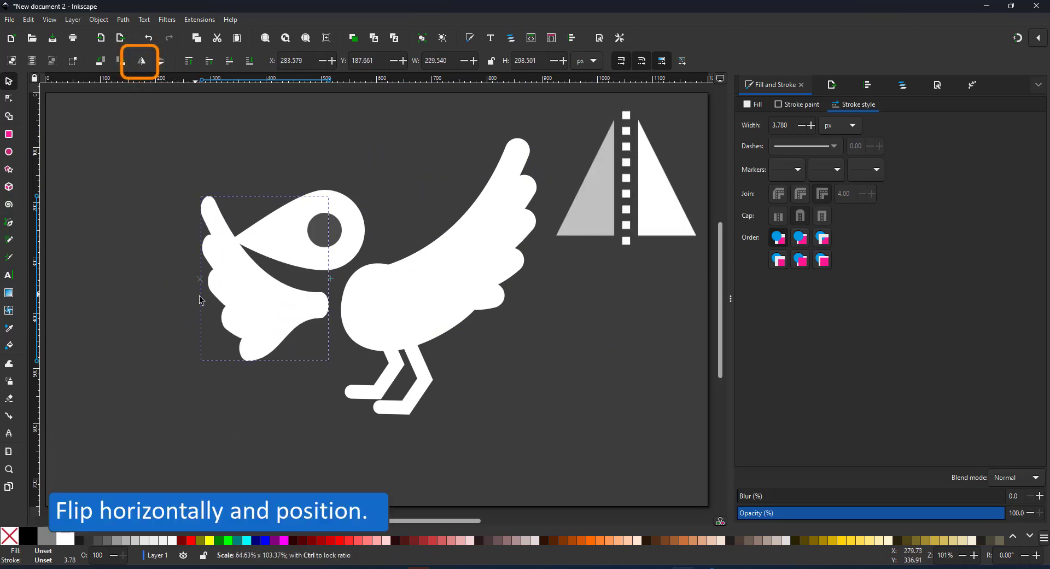
left_click_drag(270, 283, 318, 247)
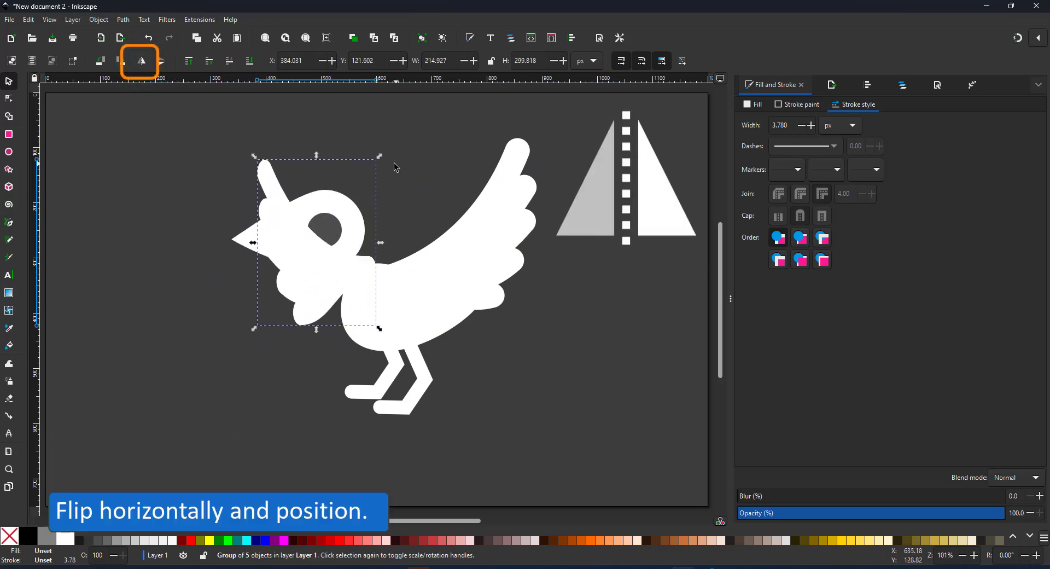
left_click(315, 293)
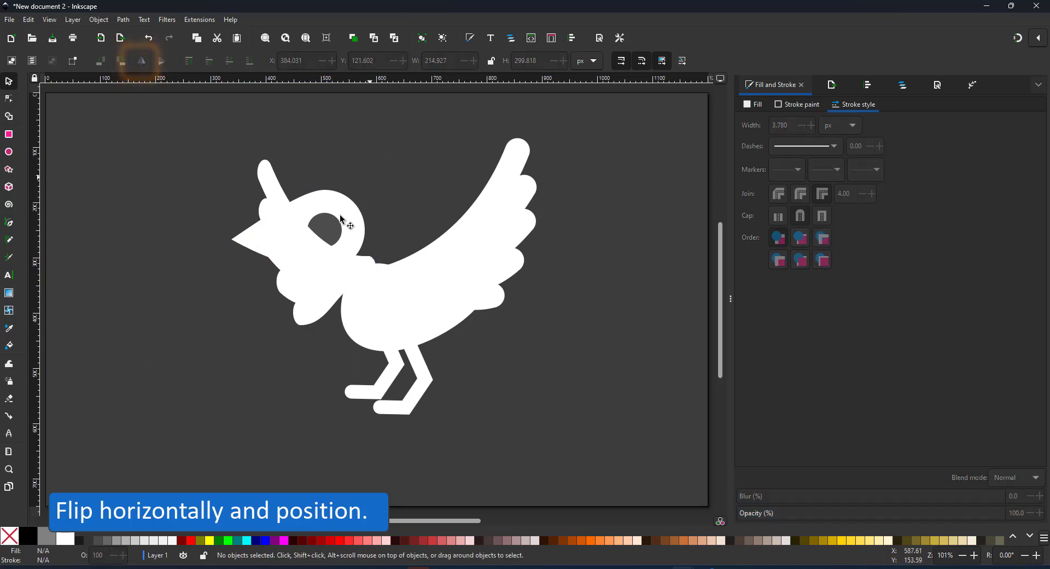
left_click_drag(313, 291, 341, 238)
key("Page_Up")
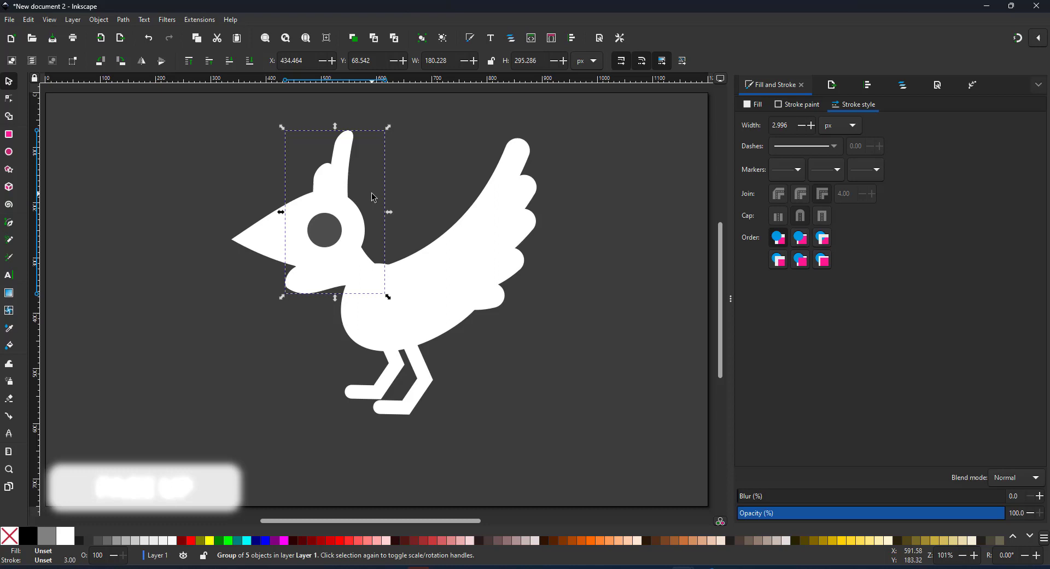
Move the head and eye together down onto the front of the body, in front of the far wing
left_click(322, 242)
left_click(272, 234, "shift")
left_click_drag(270, 233, 278, 266)
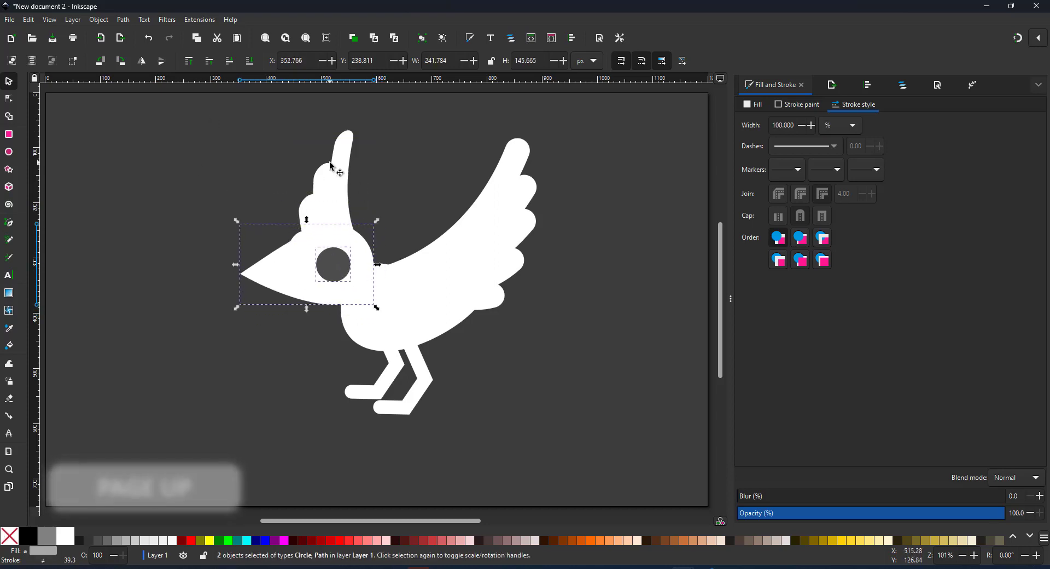
left_click(338, 168)
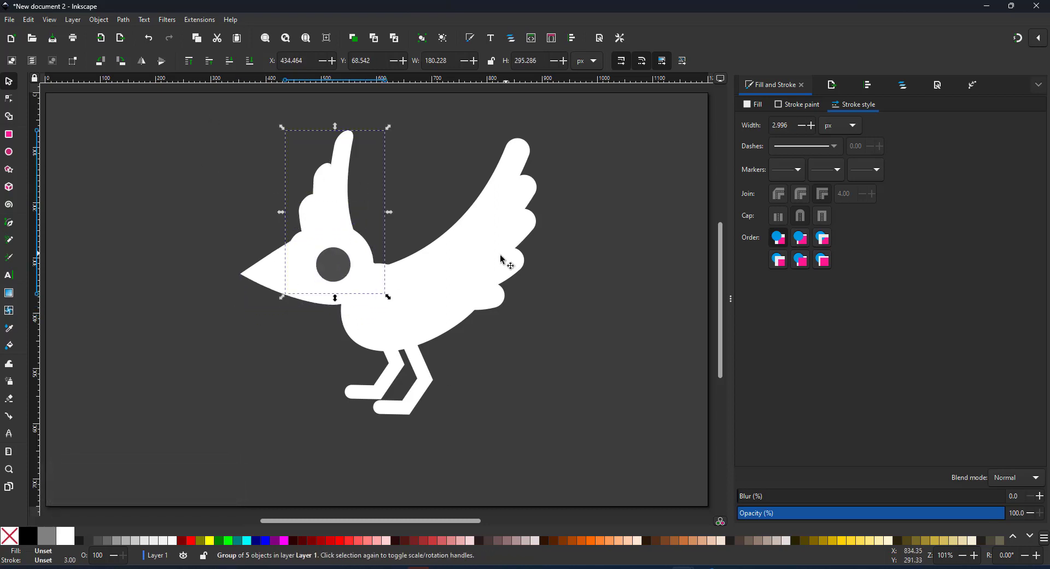
Draw a straight tail line about 240 px wide with the Pen tool behind the legs, rising slightly away from the body
left_click(11, 224)
left_click(470, 345)
double_click(603, 329)
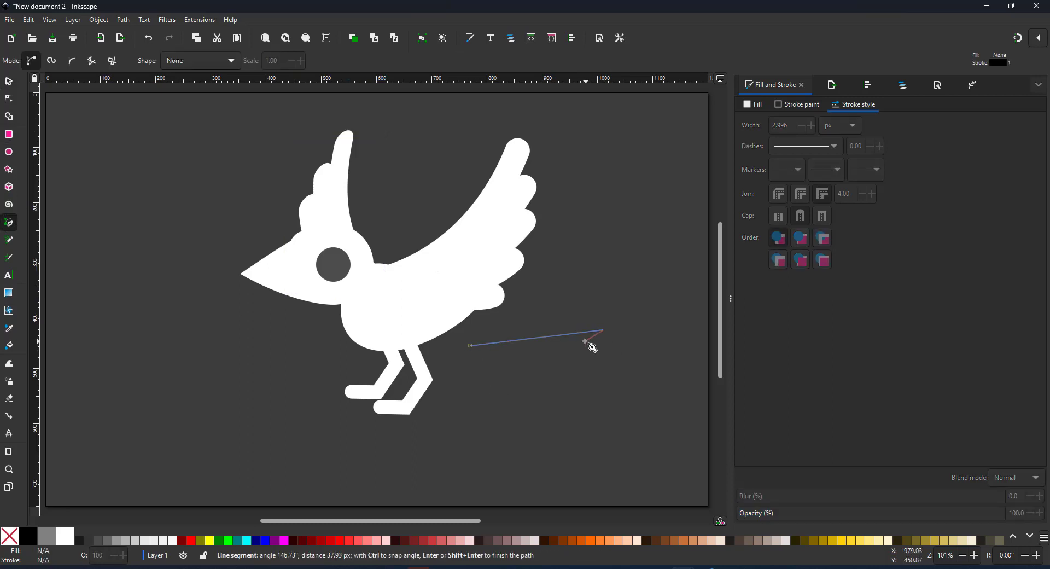
Copy a wing feather's style and paste only the style onto the new tail line
left_click(9, 81)
left_click(513, 175)
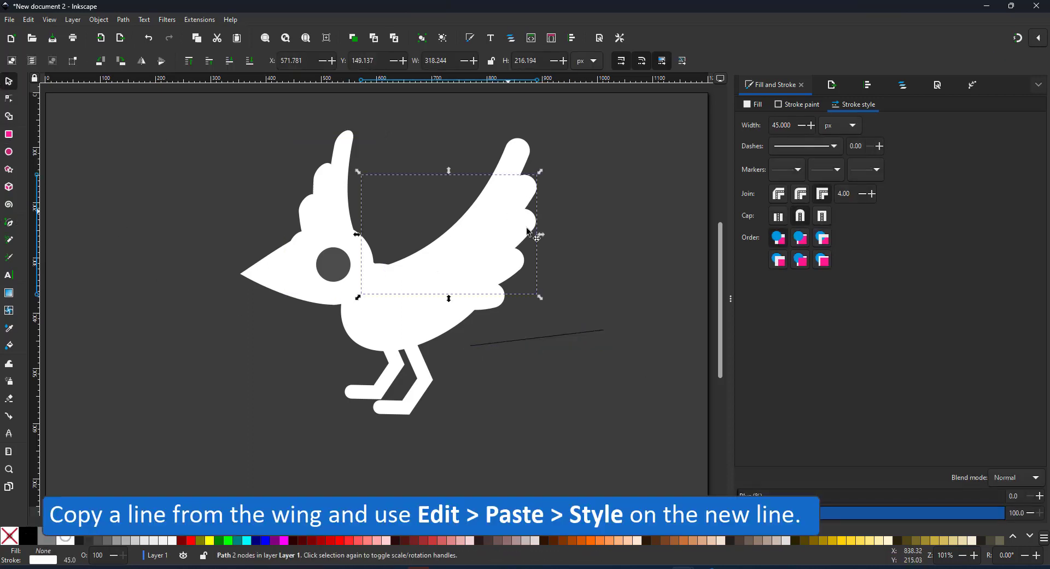
left_click(557, 342)
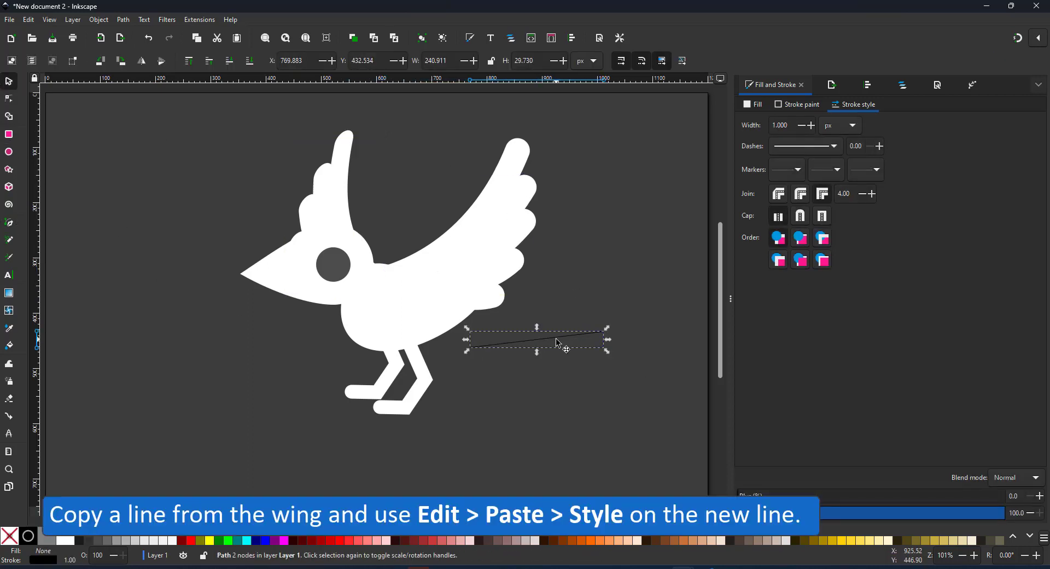
left_click(28, 20)
mouse_move(87, 117)
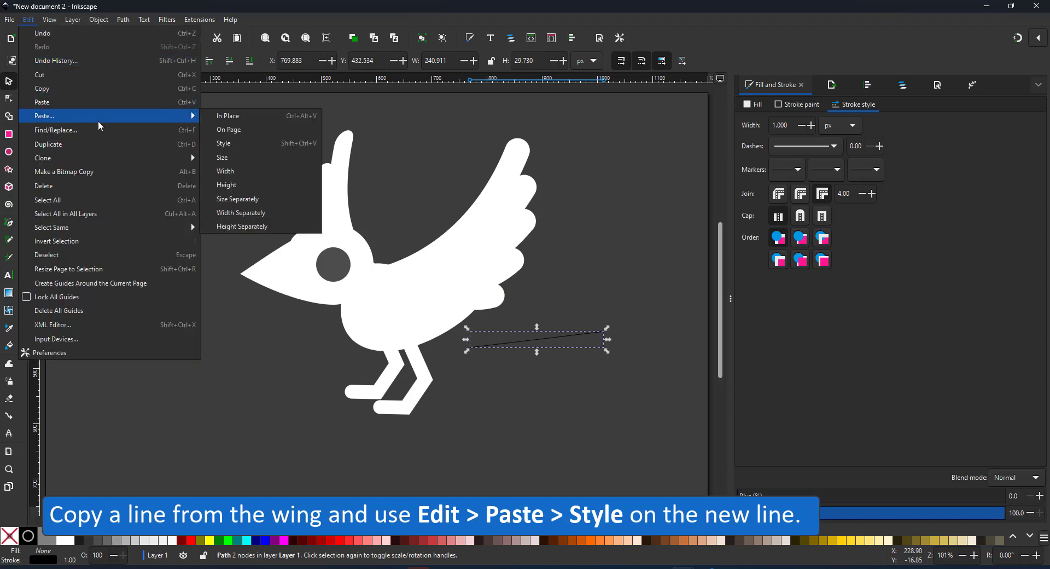
left_click(261, 146)
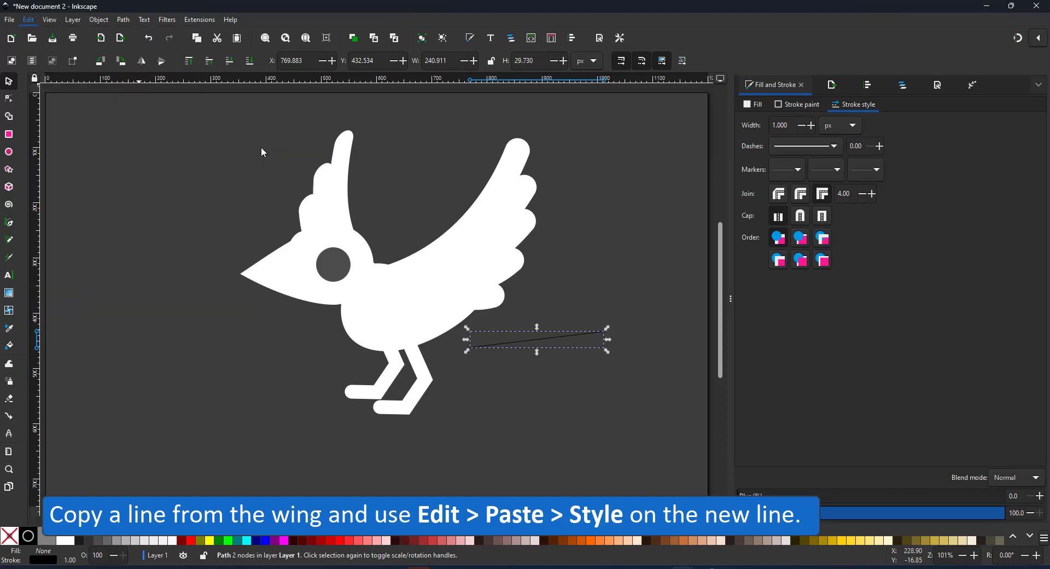
Extend the tail line's outer end with the Node tool and apply the Taper stroke path effect to it
left_click(9, 98)
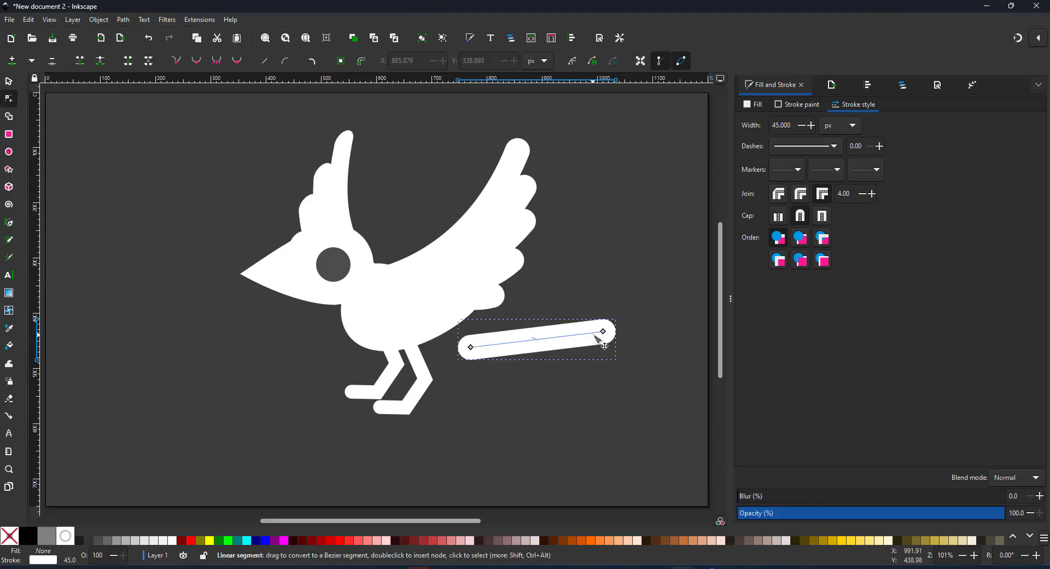
left_click_drag(604, 334, 644, 326)
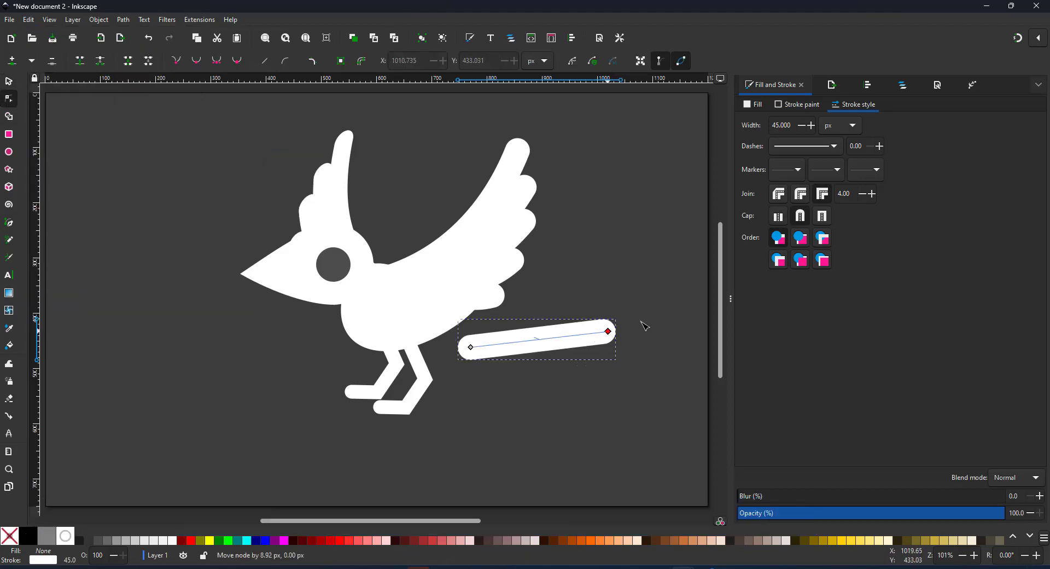
left_click(973, 86)
type("t")
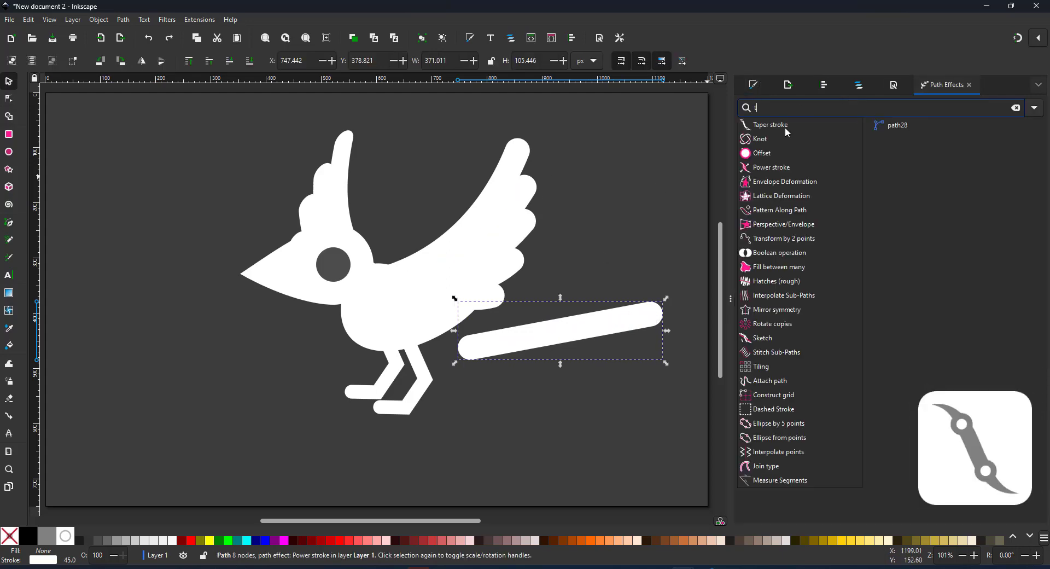
left_click(789, 127)
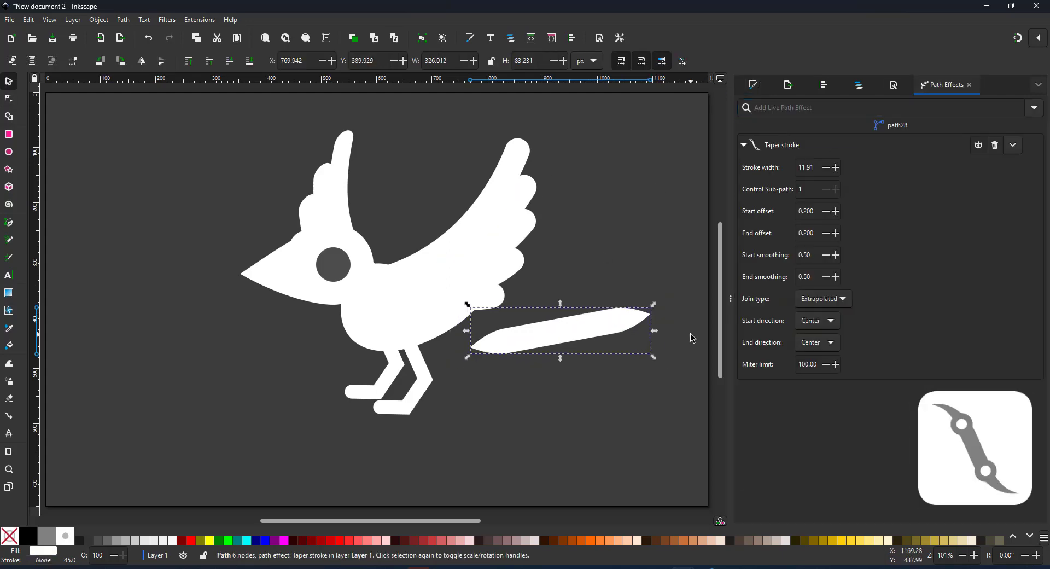
Move the taper control nodes toward the outer end, giving a start offset of 0.858 and an end offset of 0.054
key("n")
left_click_drag(615, 320, 641, 316)
left_click_drag(507, 342, 625, 318)
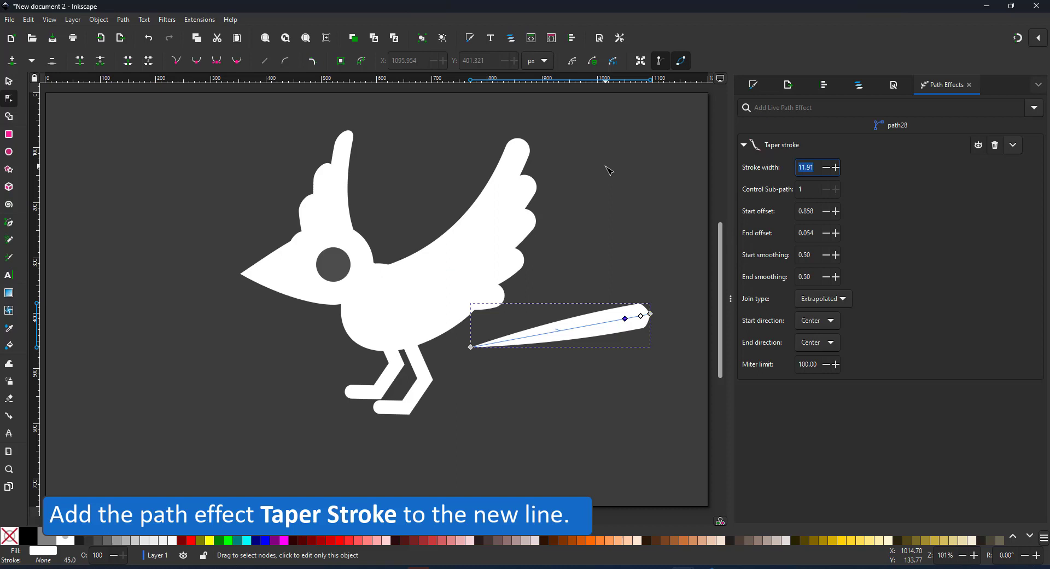
Try taper stroke widths of 35 and 25, and settle on a stroke width of 16
type("35")
key("Return")
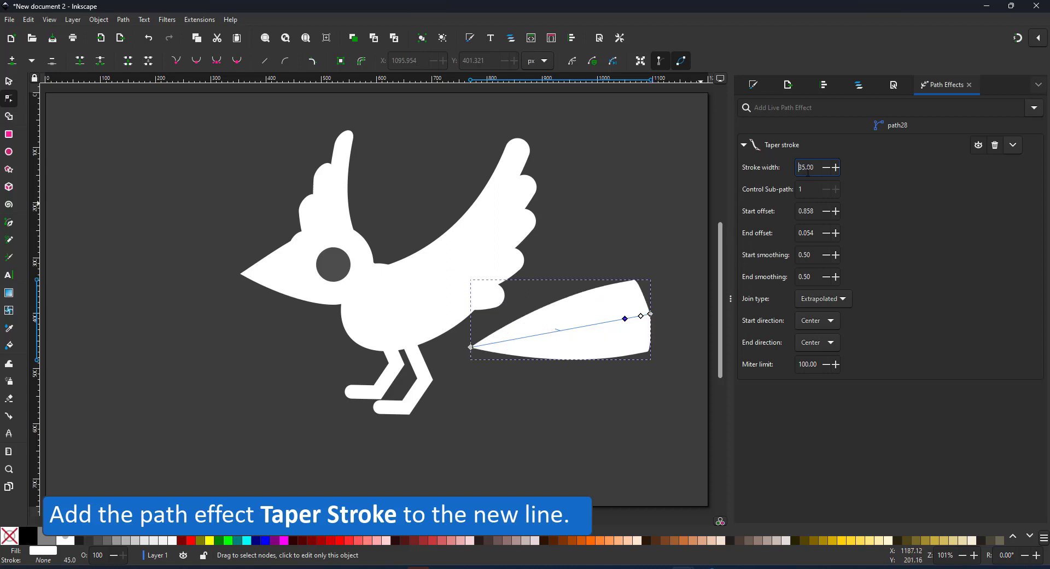
type("25")
key("Return")
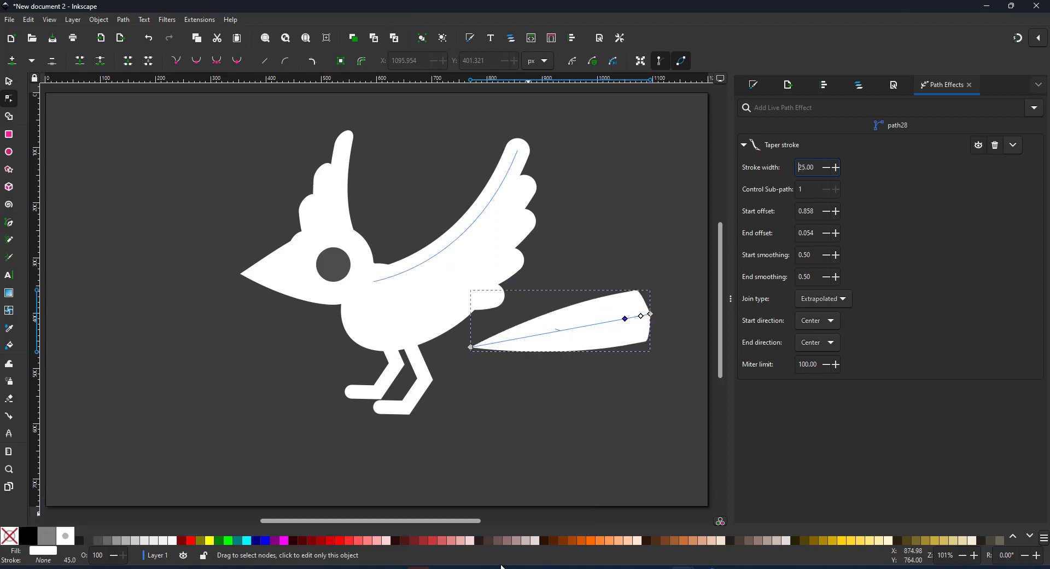
type("16")
key("Return")
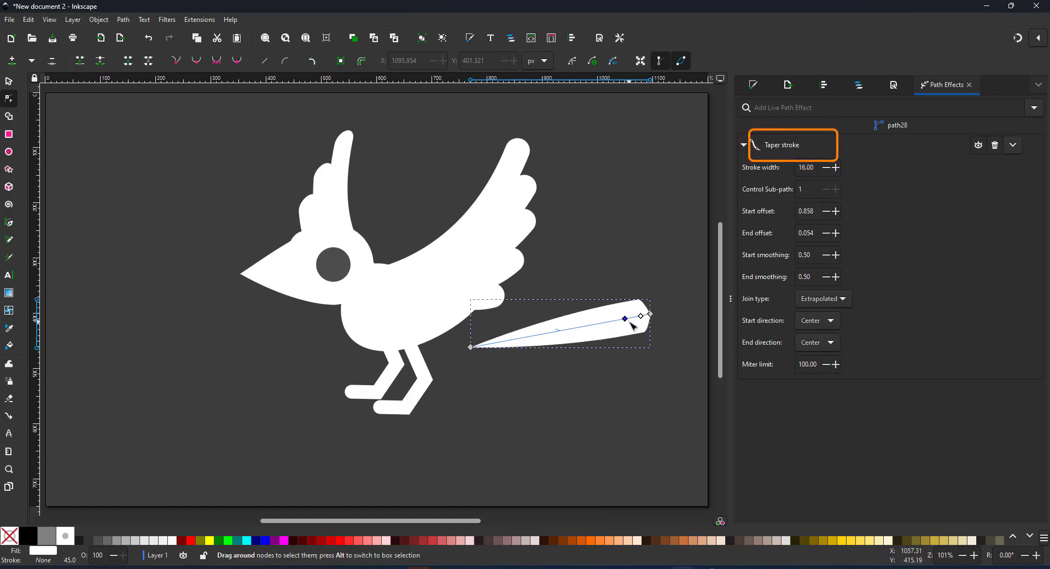
Bend the tapered tail line into a downward curve and rotate it so its wide end points up
mouse_move(626, 321)
left_mouse_down()
mouse_move(602, 323)
mouse_move(636, 318)
mouse_move(624, 333)
mouse_move(579, 309)
mouse_move(580, 351)
left_mouse_up()
left_click(9, 82)
left_click(642, 339)
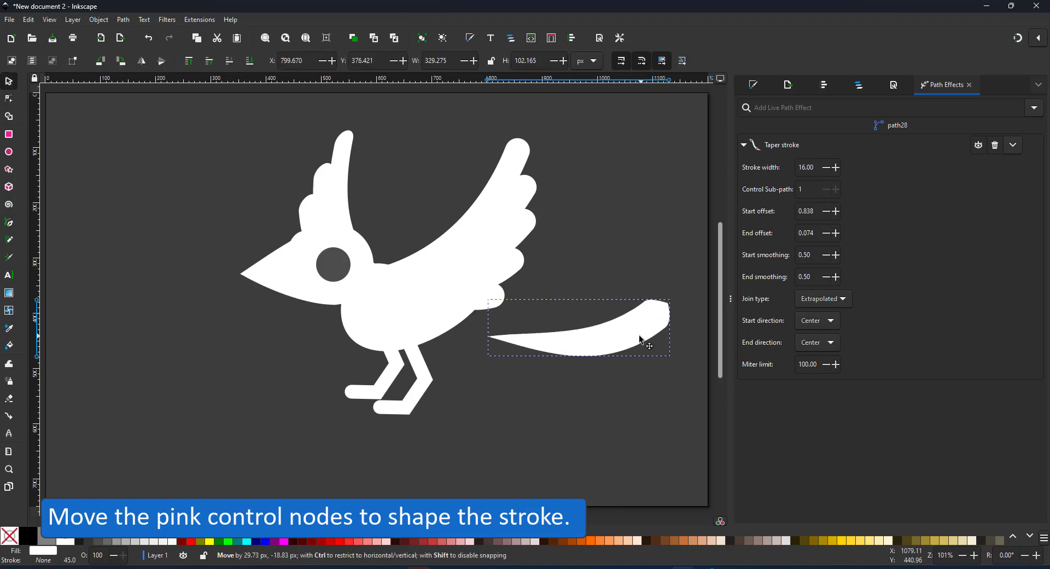
left_click_drag(659, 367, 643, 270)
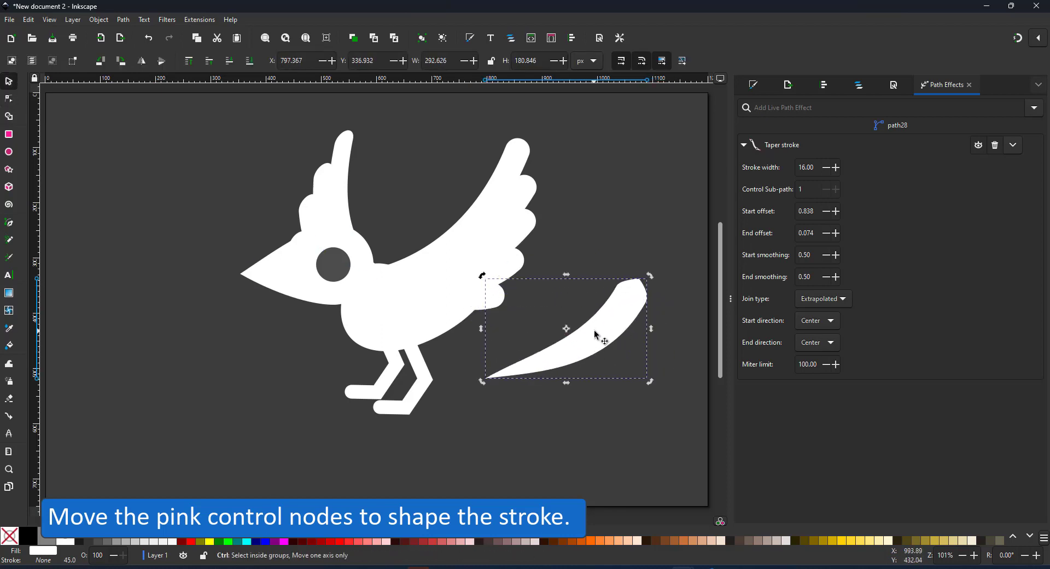
Duplicate the tail feather and rotate the copy lower, aligning its narrow tip with the original's
key("ctrl+d")
left_click_drag(596, 333, 605, 345)
left_click_drag(650, 288, 670, 324)
mouse_move(630, 356)
left_mouse_down()
mouse_move(640, 363)
mouse_move(630, 373)
mouse_move(647, 360)
left_mouse_up()
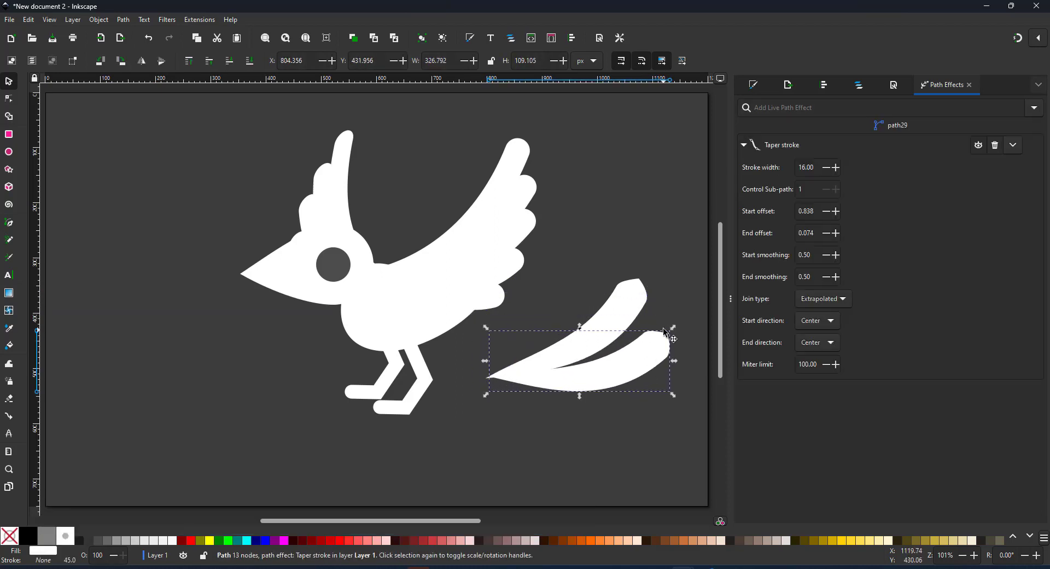
key("ctrl+d")
left_click(660, 350)
mouse_move(667, 322)
left_mouse_down()
mouse_move(661, 311)
mouse_move(665, 320)
left_mouse_up()
left_click_drag(644, 345, 635, 343)
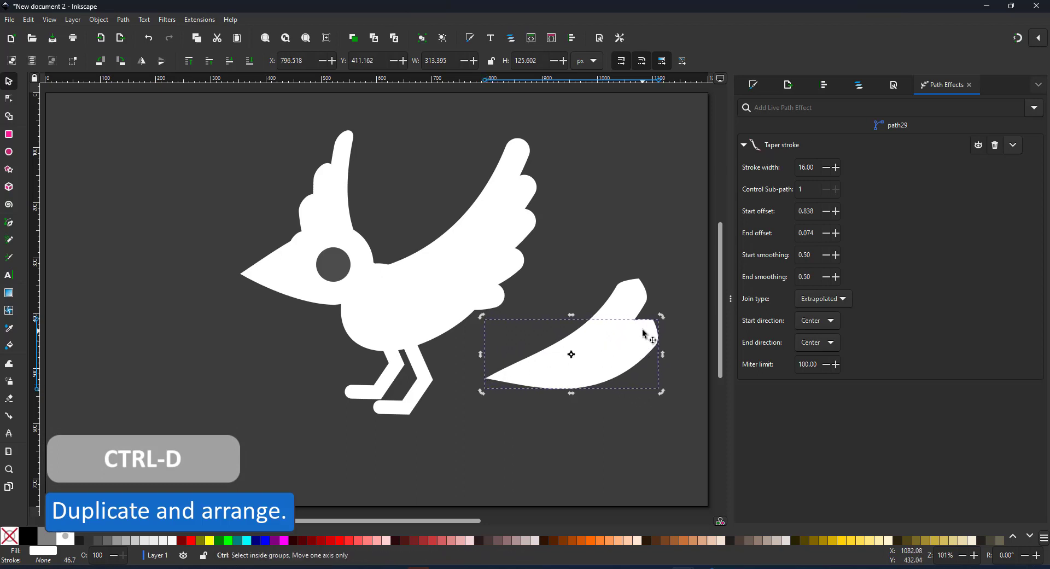
Duplicate the second tail feather and set the copy's taper stroke width to 12
key("ctrl+d")
double_click(806, 168)
type("12")
key("Return")
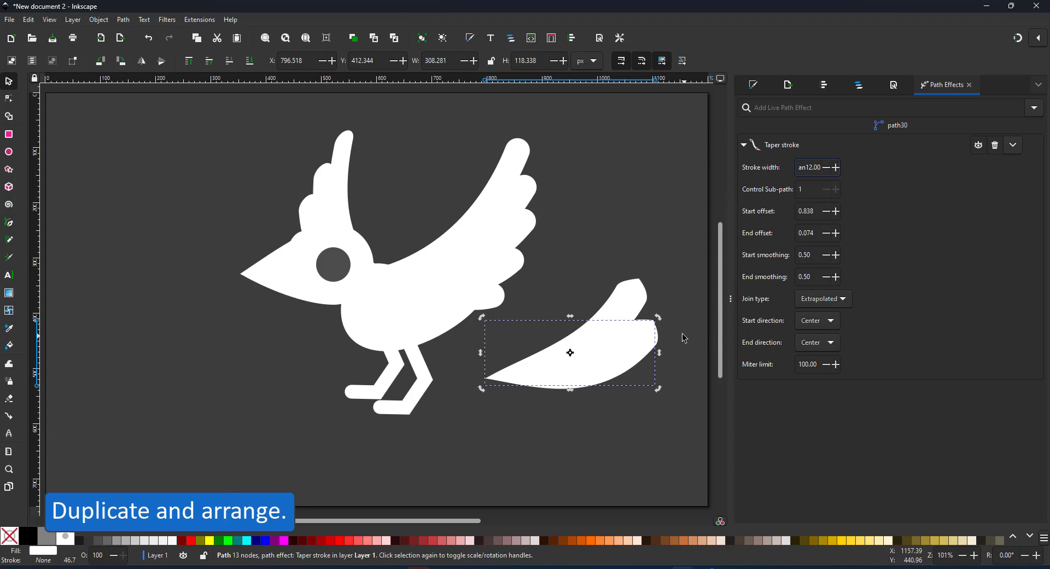
Lower the third tail feather's outer end node and adjust its handle to flatten the curve below the second feather
key("n")
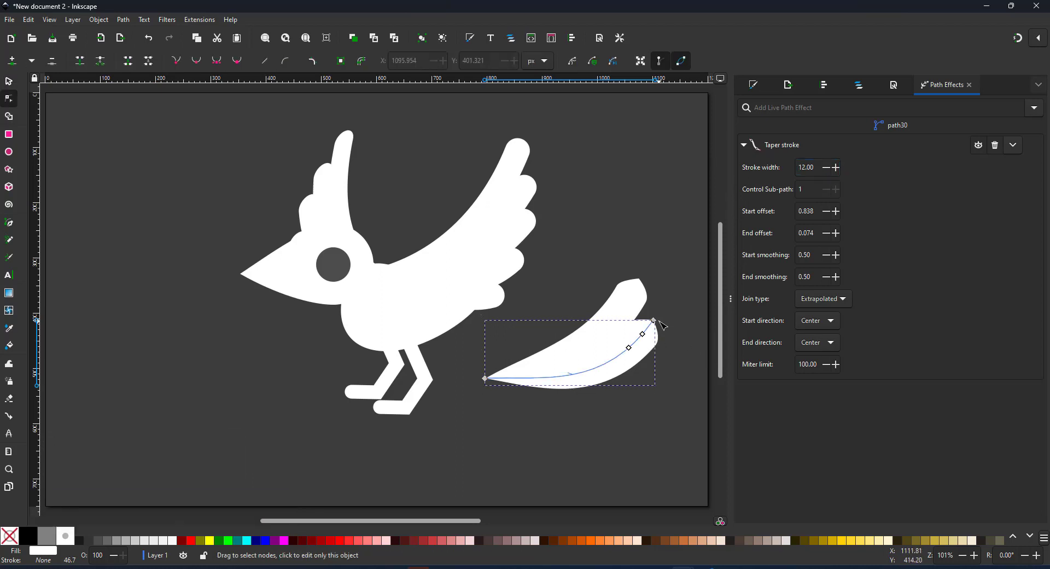
left_click_drag(653, 321, 655, 355)
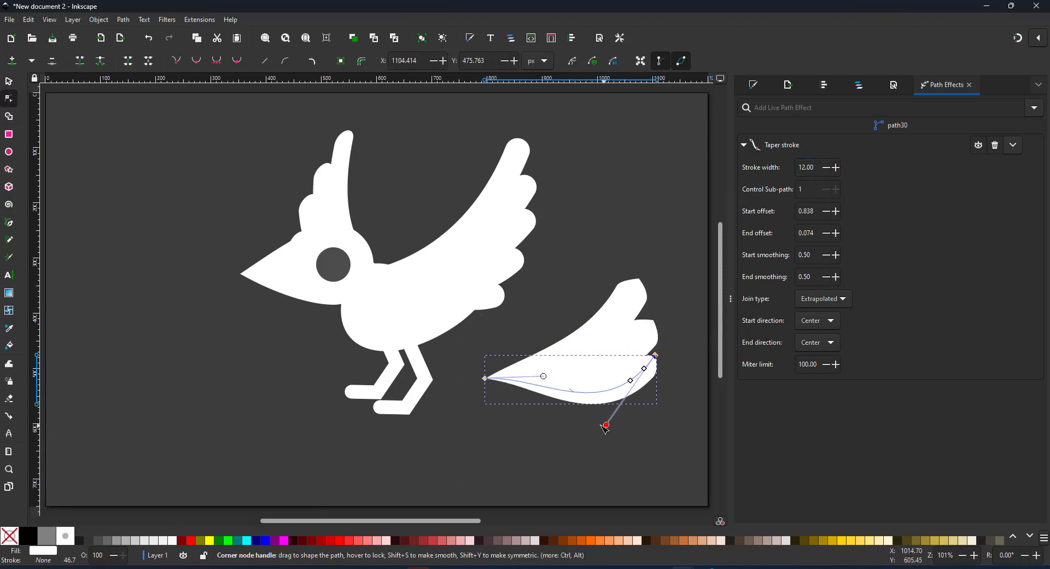
left_click_drag(604, 427, 569, 397)
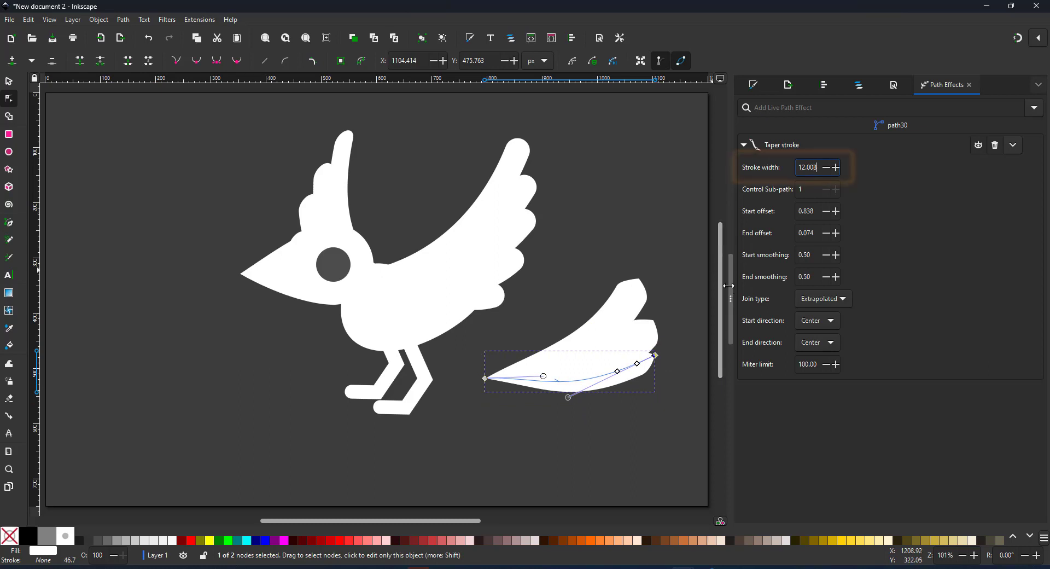
Duplicate the lowest tail feather and reshape the copy into a shorter, upward-curving feather above the other three
key("ctrl+d")
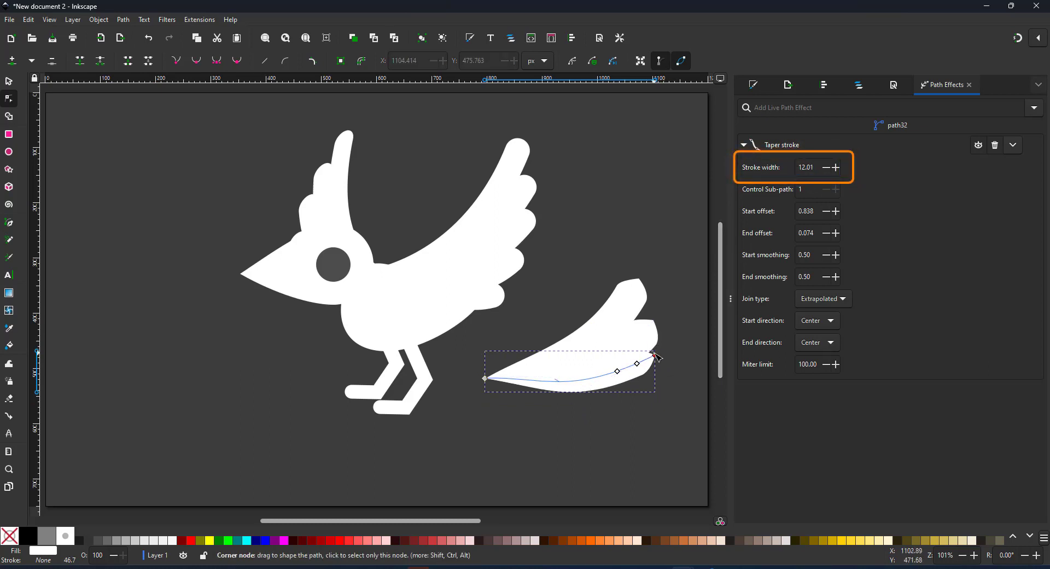
left_click_drag(655, 355, 606, 286)
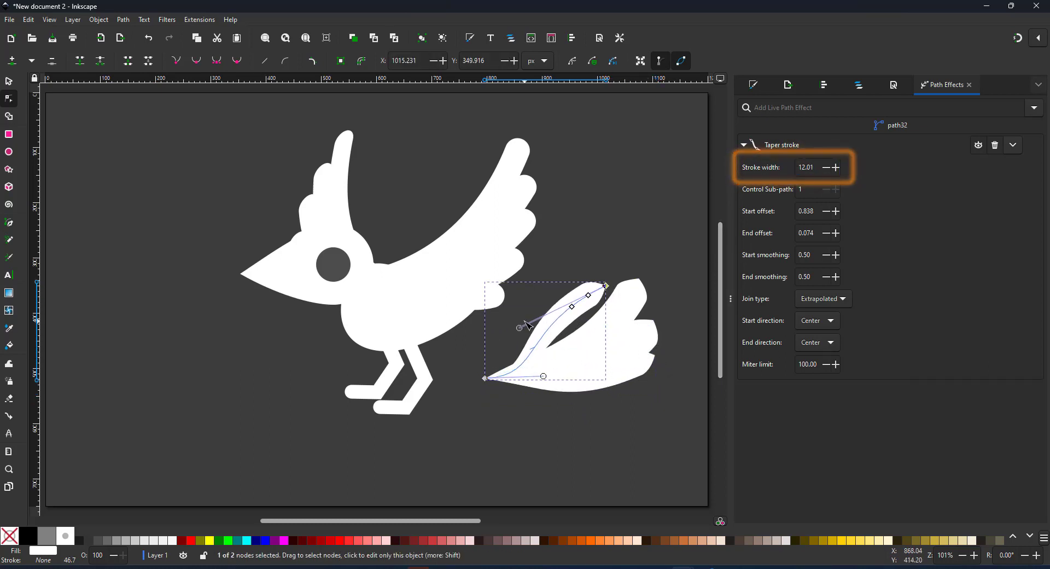
left_click_drag(521, 328, 574, 354)
left_click_drag(608, 288, 588, 300)
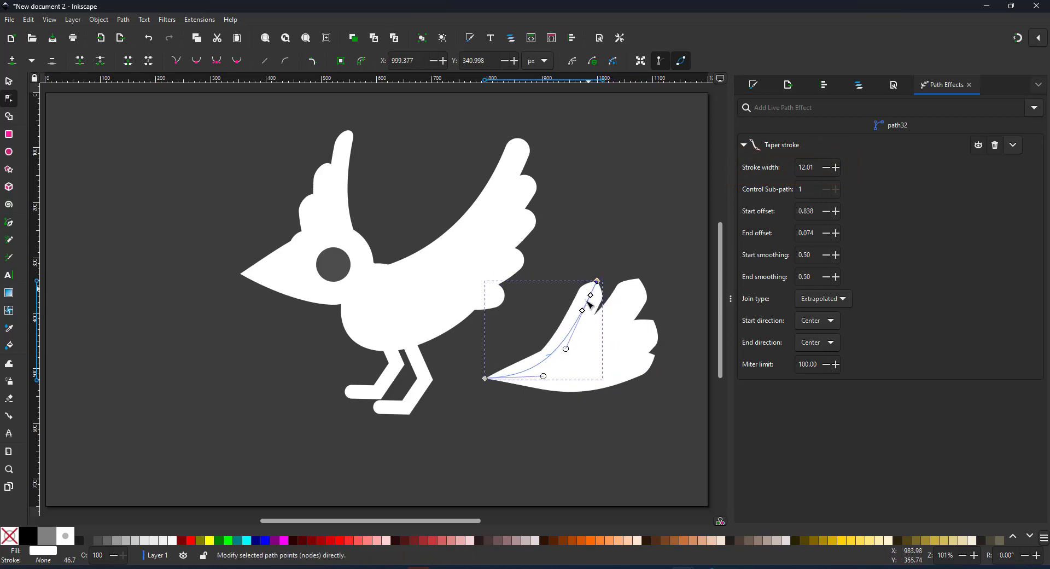
Group the four tail feathers into one object
left_click(10, 82)
left_click_drag(663, 270, 480, 399)
key("ctrl+g")
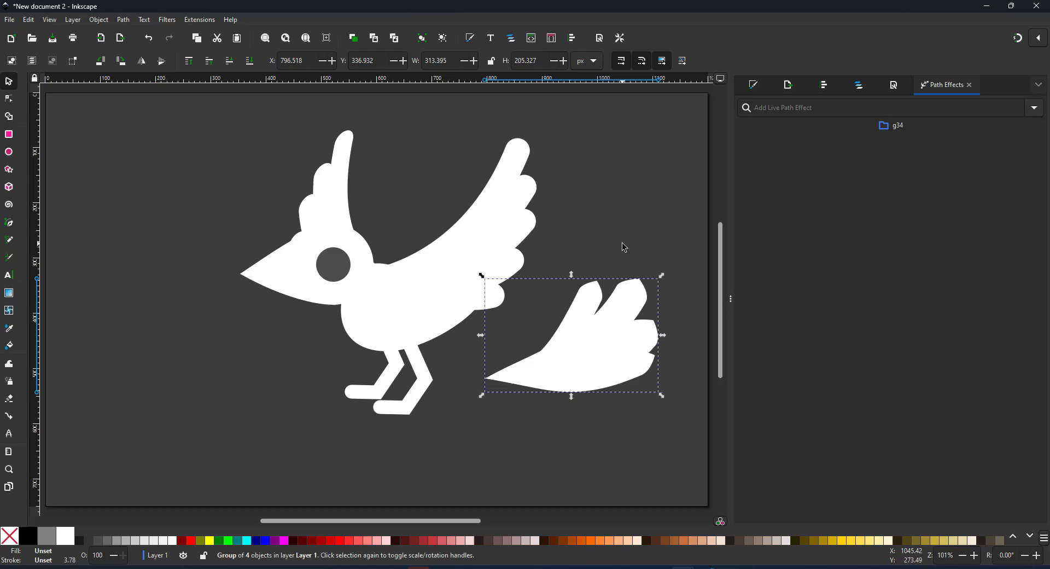
Move the tail group onto the bird's rear and adjust its angle and size so it extends behind the body
left_click_drag(596, 343, 521, 292)
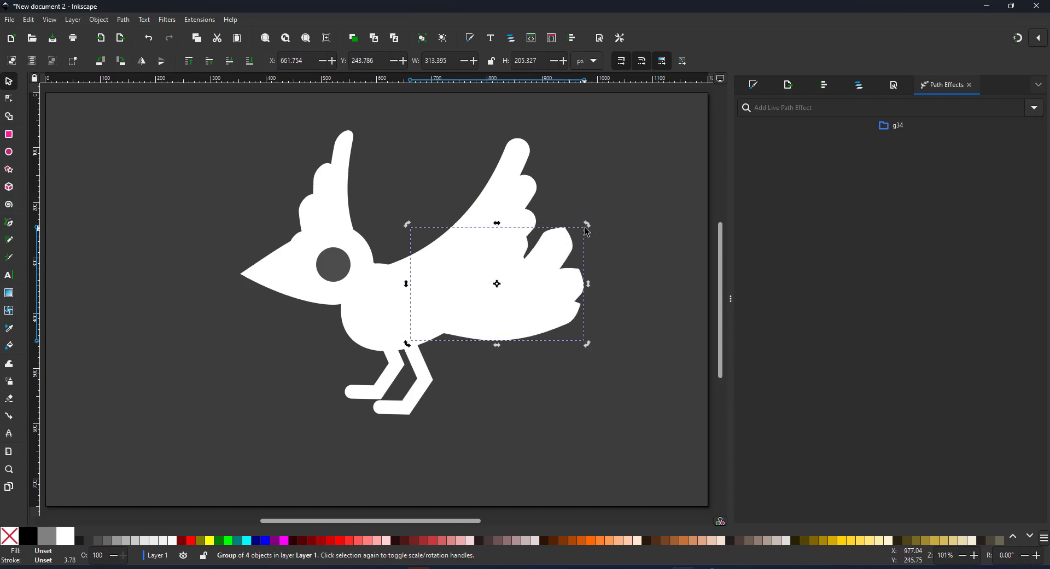
left_click_drag(588, 228, 589, 240)
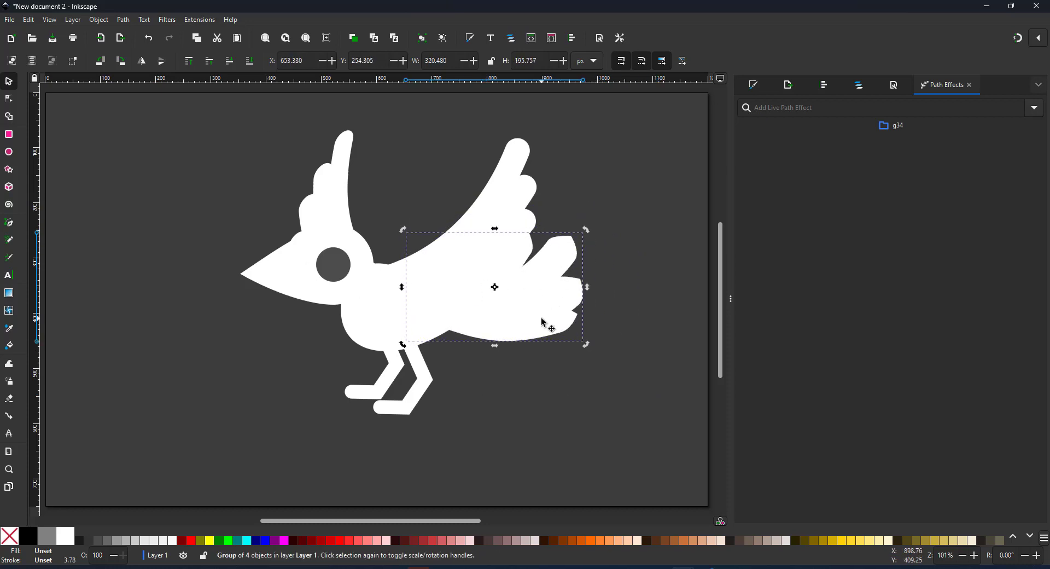
left_click_drag(551, 299, 551, 291)
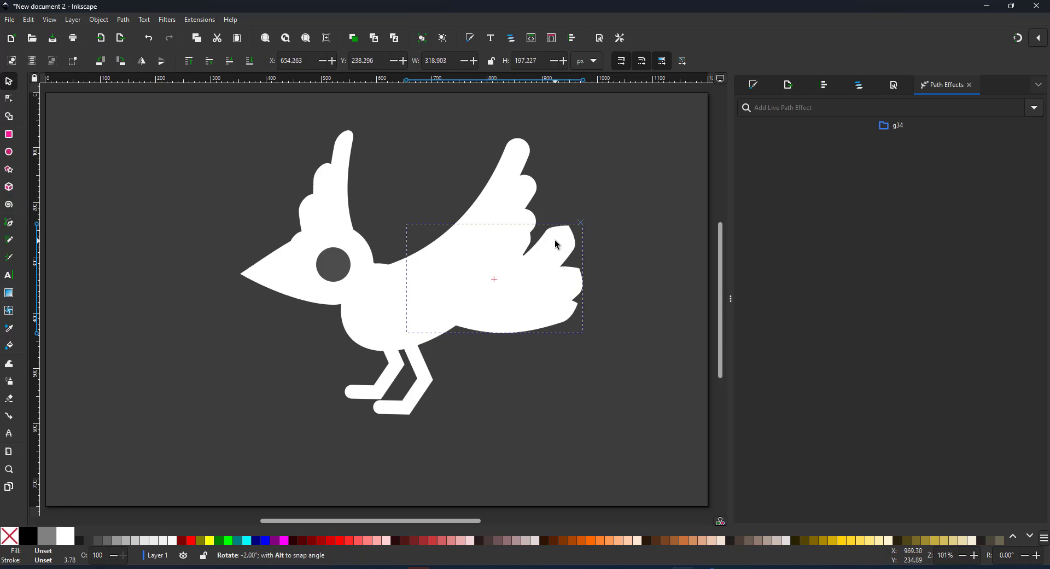
left_click_drag(584, 228, 543, 251)
left_click_drag(509, 286, 569, 251)
Rotate the rear wing group more upright and move the tail in against the body
left_click(484, 302)
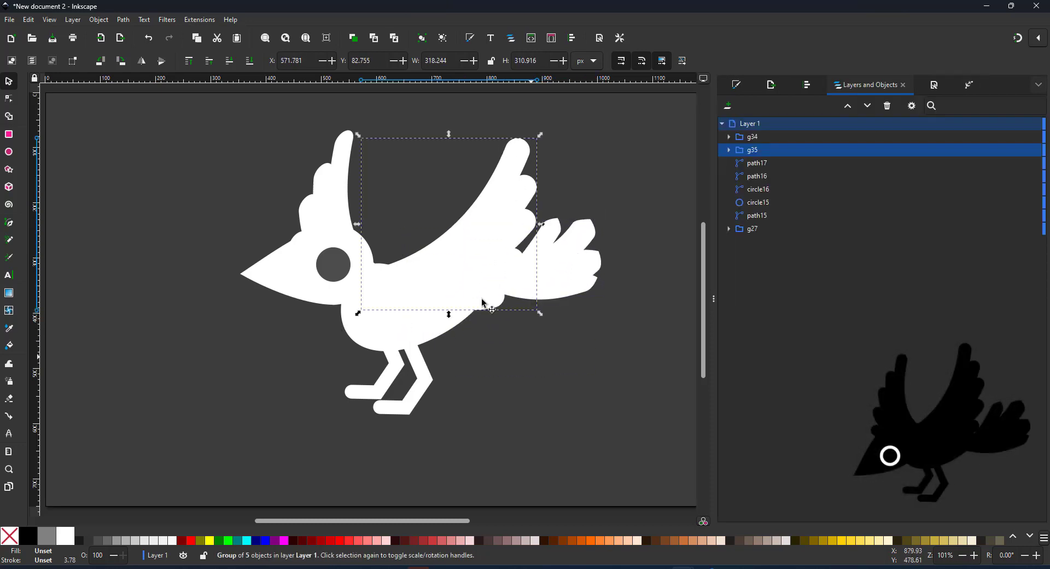
left_click_drag(543, 138, 481, 155)
left_click_drag(554, 283, 517, 304)
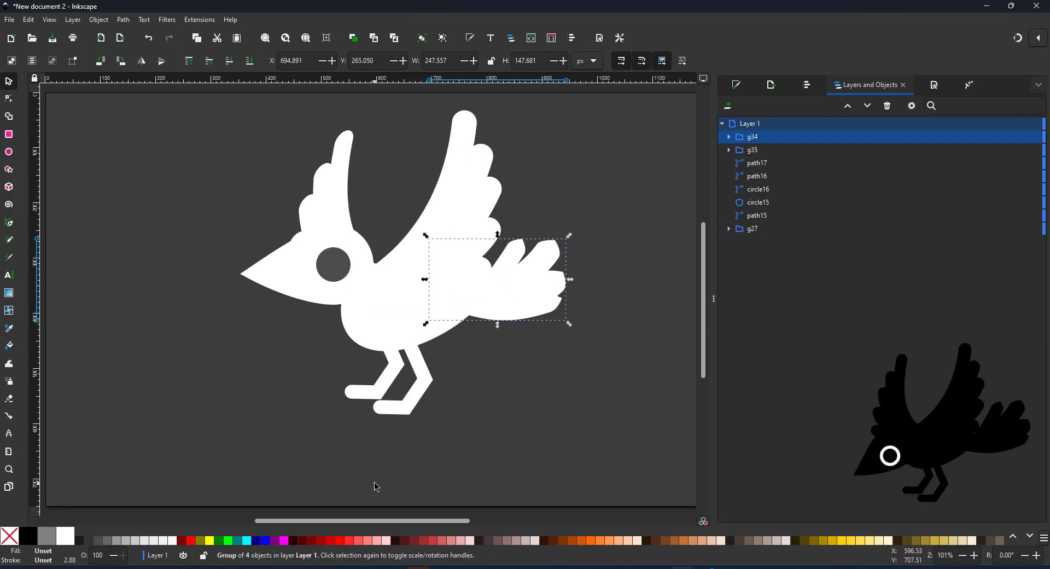
Rotate the head shape so the beak tilts downward, and lower it and the eye to match
left_click_drag(199, 191, 381, 349)
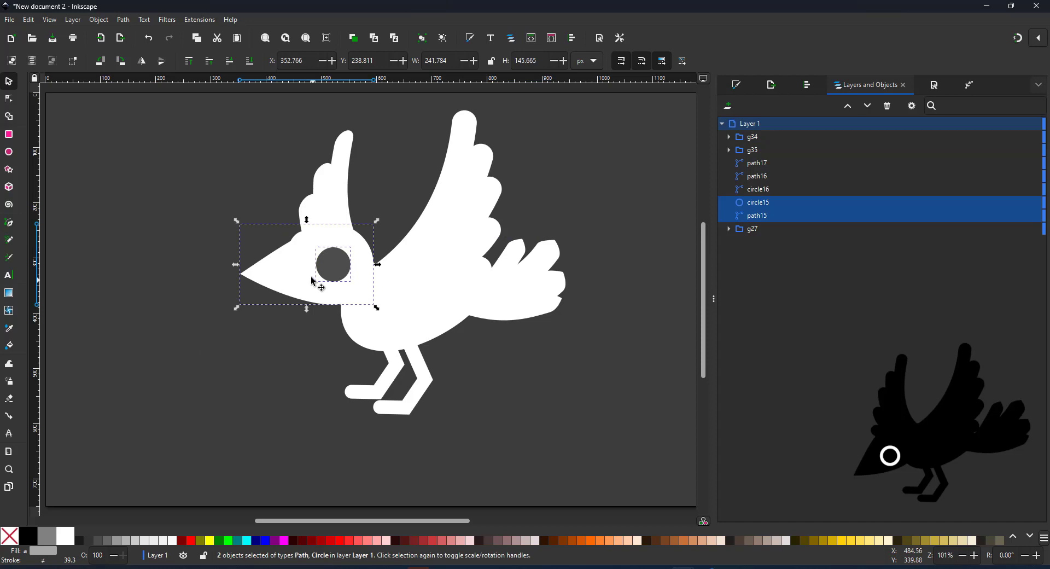
left_click(279, 262)
left_click_drag(237, 221, 228, 239)
left_click(330, 269, "shift")
left_click_drag(330, 265, 327, 279)
left_click_drag(276, 285, 274, 300)
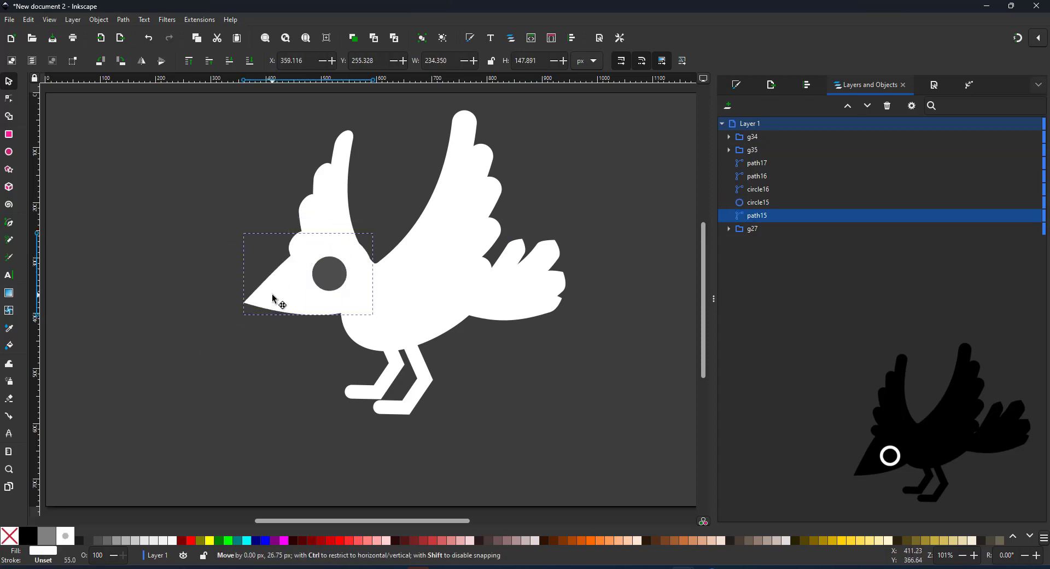
left_click_drag(328, 275, 331, 285)
Raise the eye and the head to the top of the layer's stacking order
key("Page_Up")
left_click(265, 289, "shift")
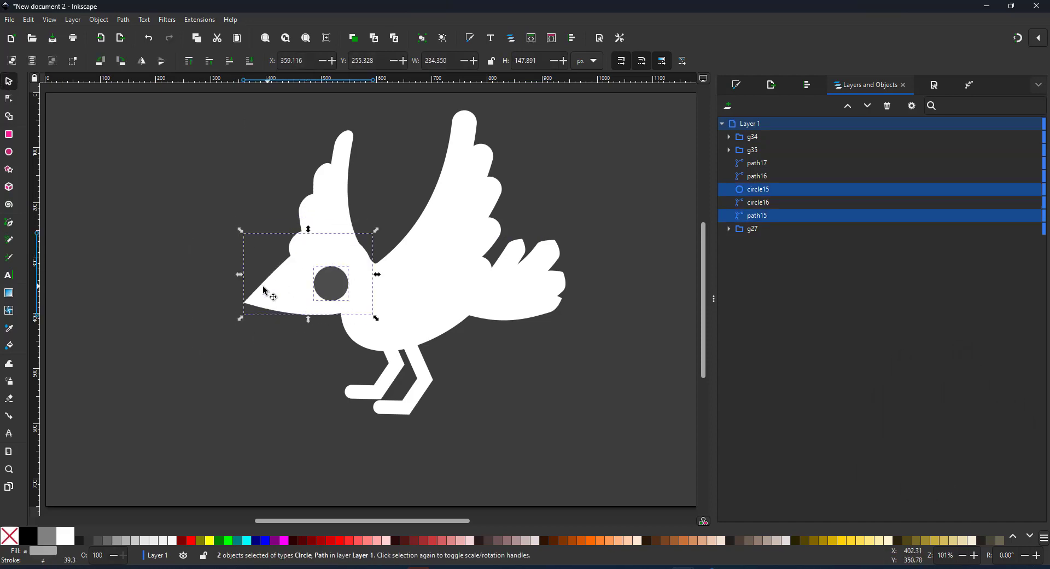
key("Page_Up")
key("Page_Up")
left_click_drag(768, 149, 763, 131)
Move the head and eye together down over the front of the body, below the front wing
left_click_drag(301, 276, 303, 299)
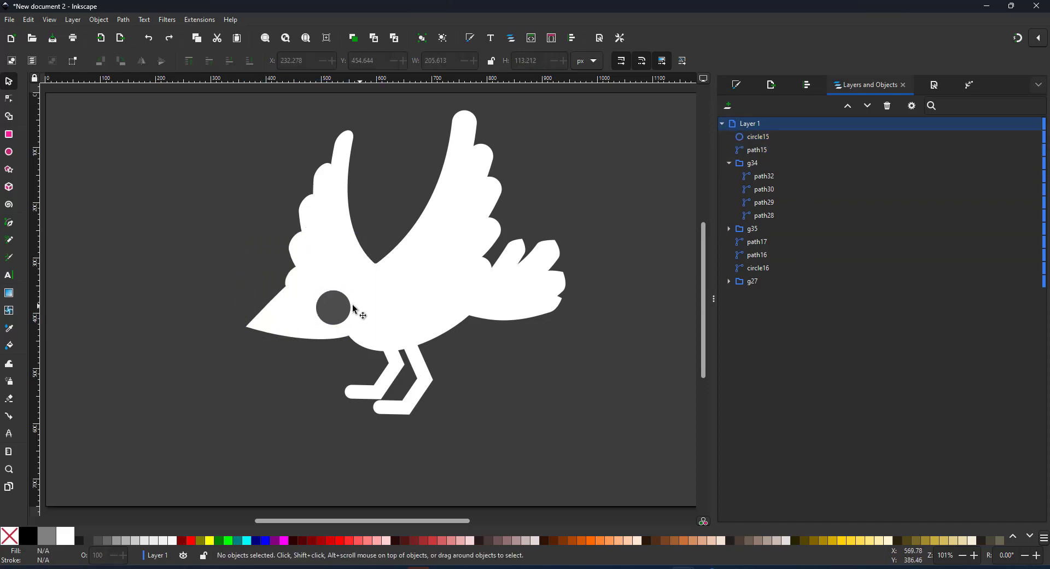
left_click(339, 308)
left_click(287, 311, "shift")
left_click_drag(286, 310, 332, 329)
key("Escape")
left_click(330, 331)
key("Escape")
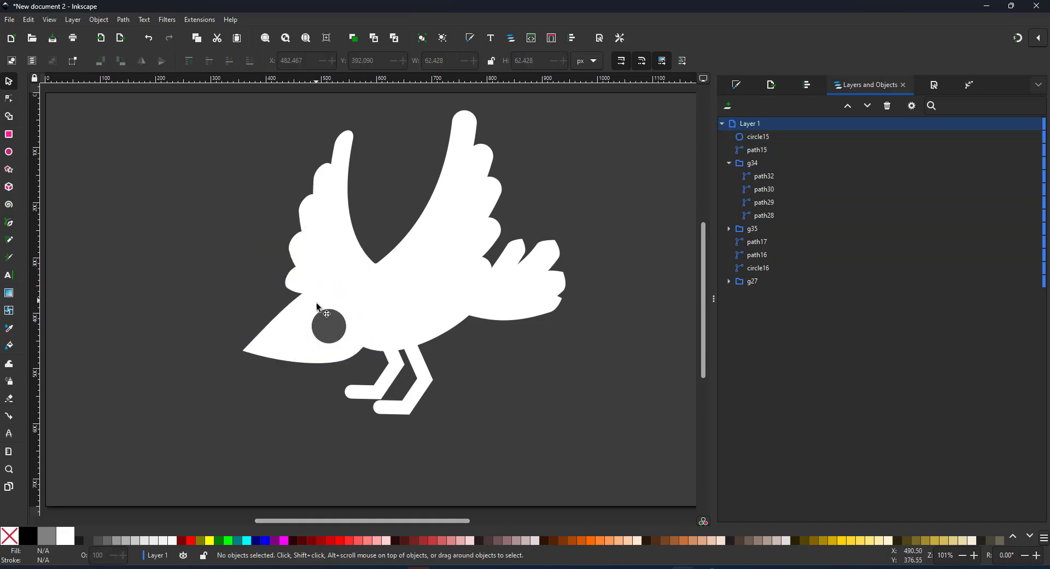
Scale the whole bird down, move it to the page's left side, and place a duplicate at the lower right
key("ctrl+a")
left_click_drag(566, 124, 333, 192)
left_click_drag(260, 250, 232, 189)
left_click_drag(207, 279, 511, 351)
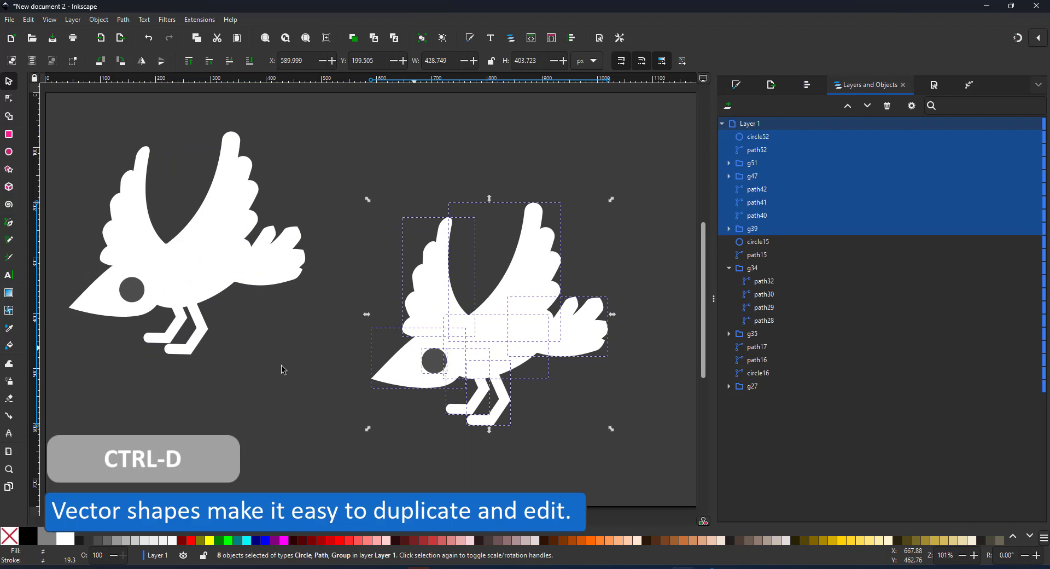
Flip both wings of the duplicate bird vertically and move them so they hang below the body
left_click(528, 235)
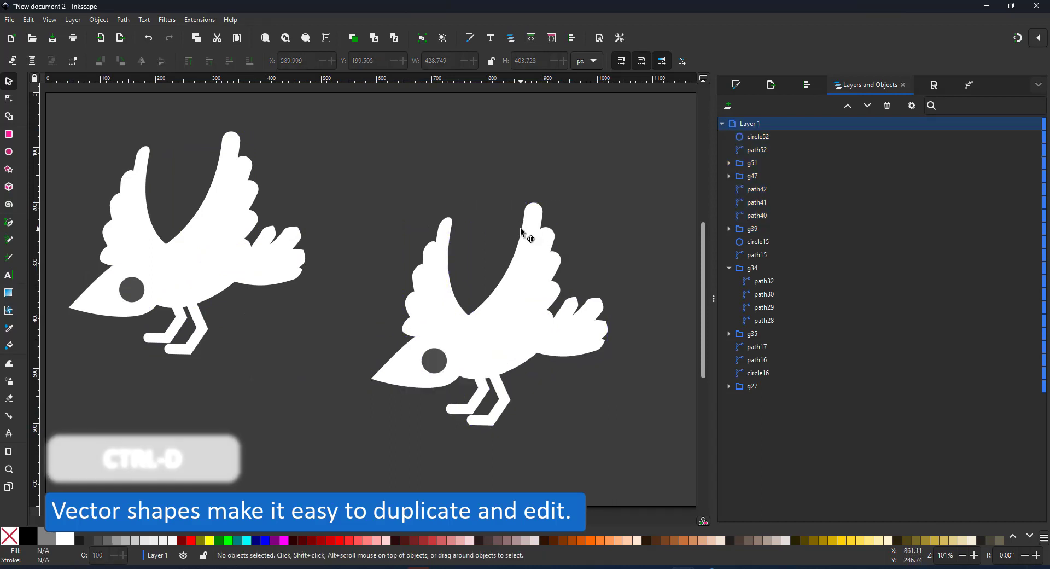
key("v")
left_click_drag(519, 236, 534, 369)
left_click(439, 274)
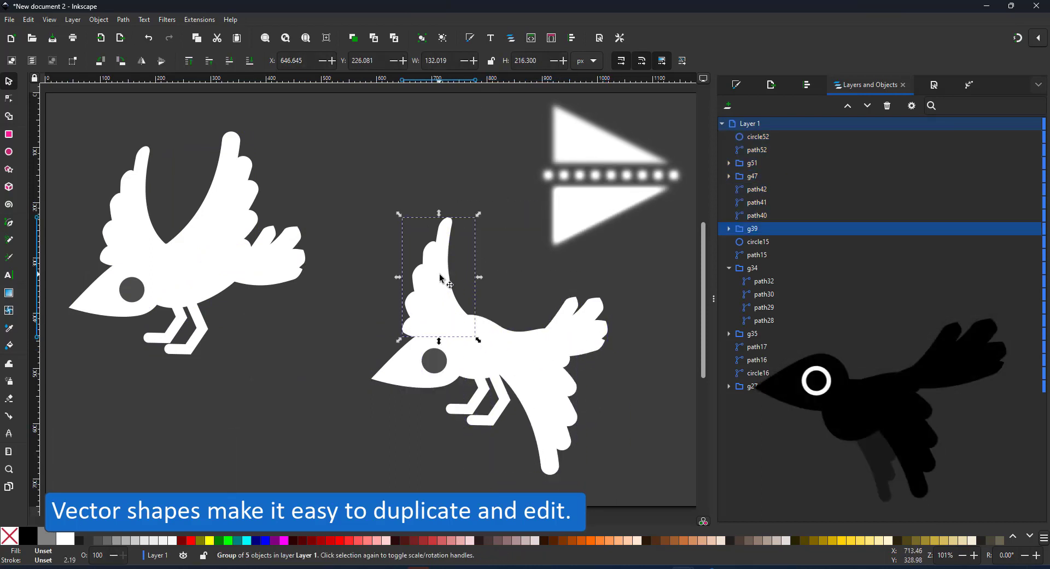
key("v")
left_click_drag(436, 273, 441, 401)
Raise the duplicate bird's head and eye and rotate them so the beak tilts upward
left_click(428, 369)
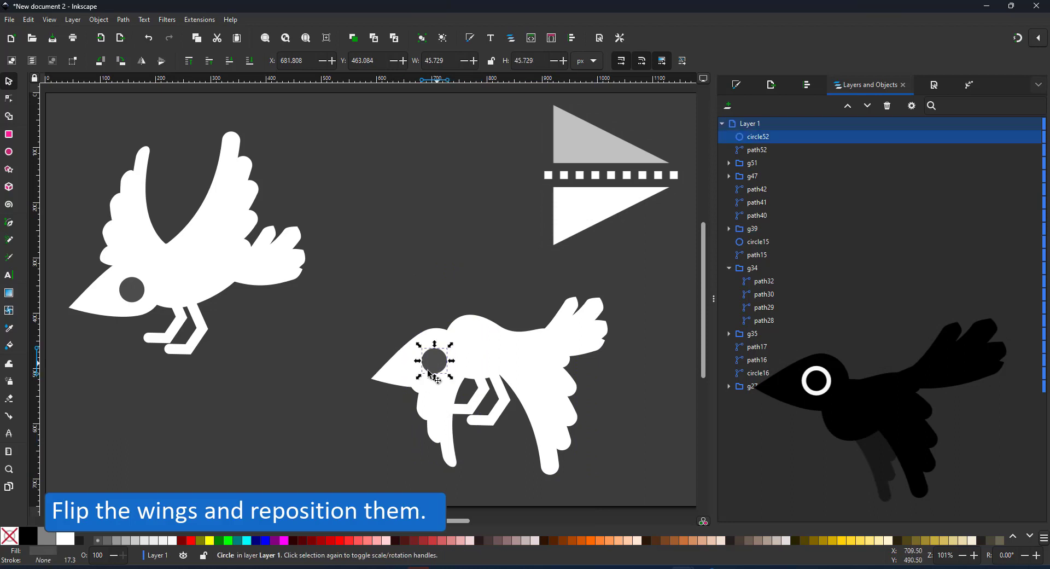
left_click(386, 381, "shift")
left_click_drag(386, 381, 389, 331)
left_click_drag(469, 277, 478, 302)
left_click_drag(424, 301, 431, 298)
Delete the duplicate bird's front wing and both legs
left_click(432, 383)
left_click_drag(432, 383, 440, 372)
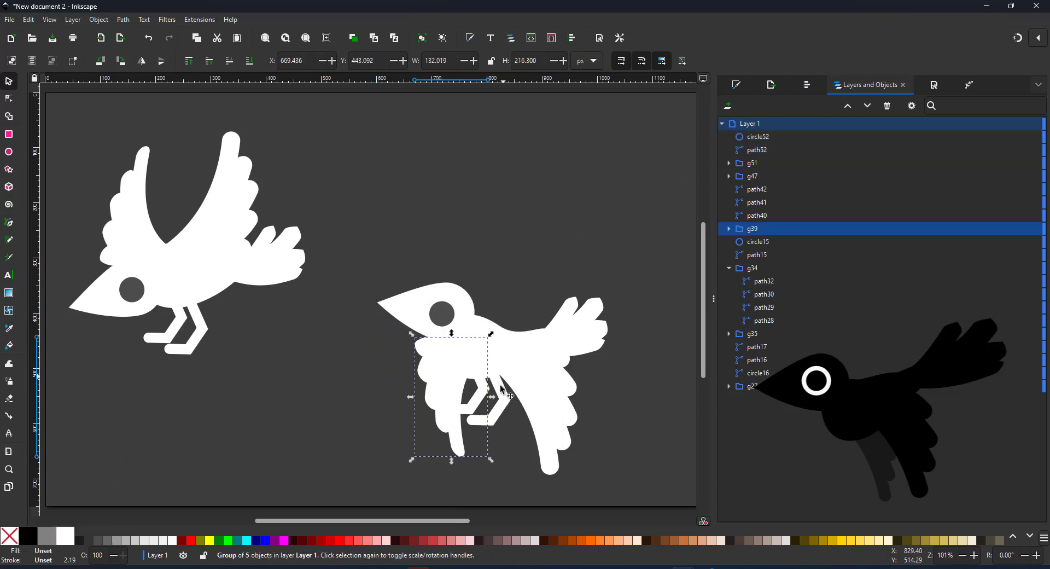
key("Delete")
left_click(501, 401)
key("Delete")
left_click(483, 397)
key("Delete")
Stretch the second bird's tail outward and adjust the remaining wing's position and angle
mouse_move(551, 381)
left_mouse_down()
mouse_move(522, 385)
mouse_move(545, 387)
left_mouse_up()
left_click(594, 332)
left_click_drag(612, 291, 656, 294)
left_click(564, 387)
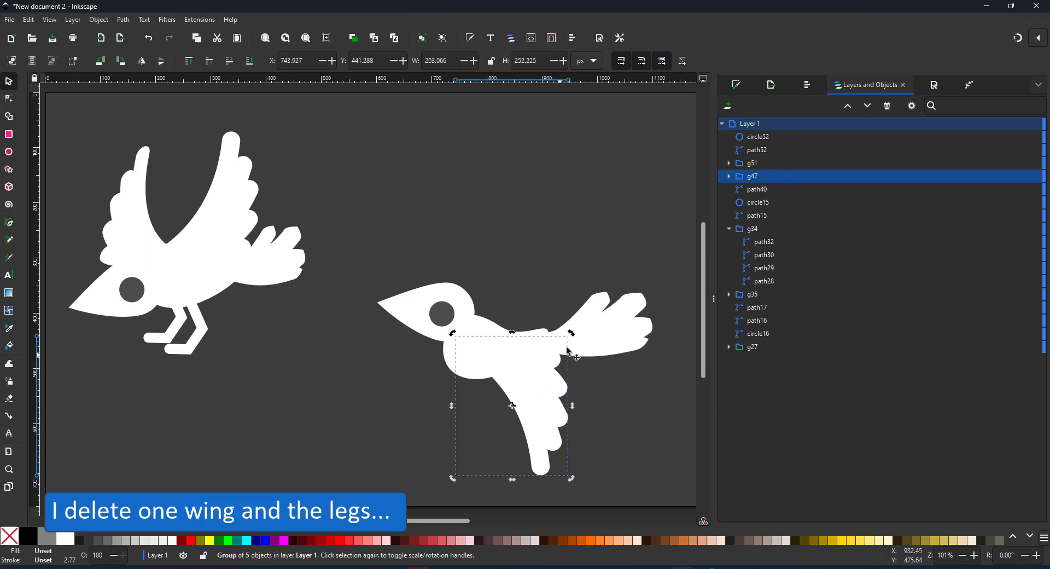
left_click_drag(570, 333, 564, 328)
Duplicate the second bird's wing and turn the copy into a smaller, semi-transparent far wing in front of it
left_click_drag(523, 373, 500, 367)
key("ctrl+d")
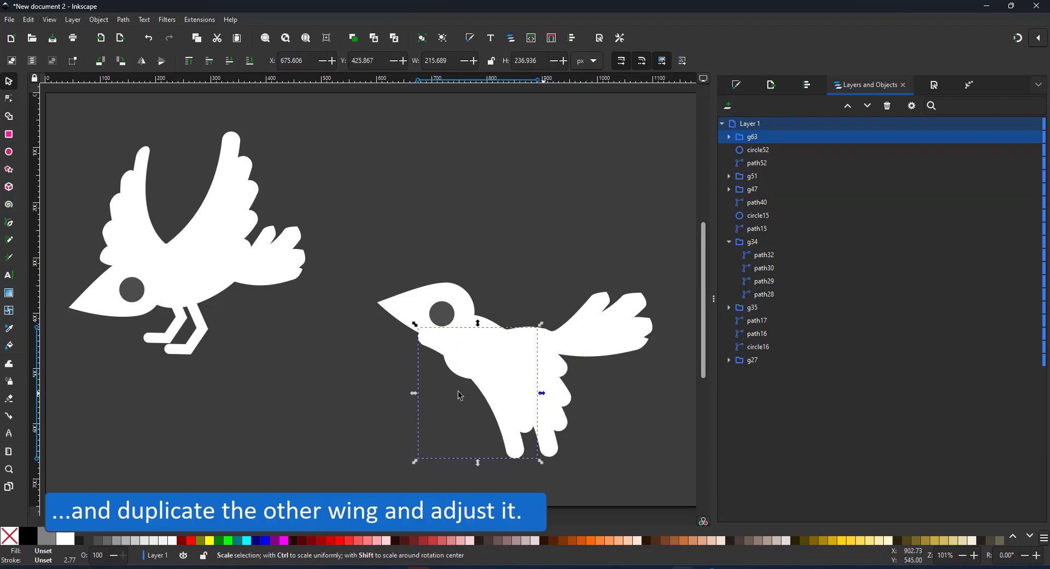
left_click_drag(475, 384, 495, 447)
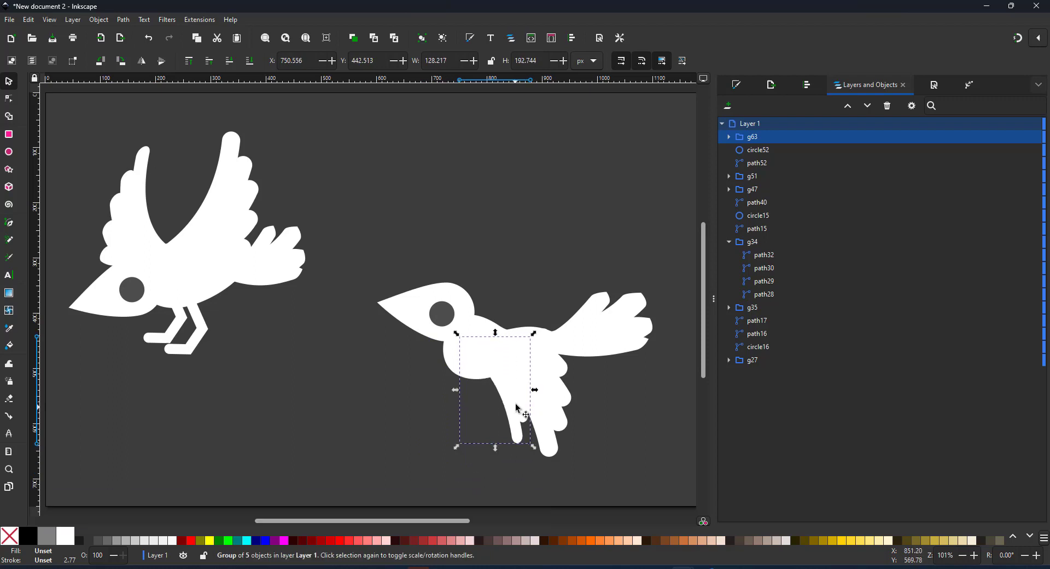
left_click_drag(516, 405, 498, 405)
left_click(743, 85)
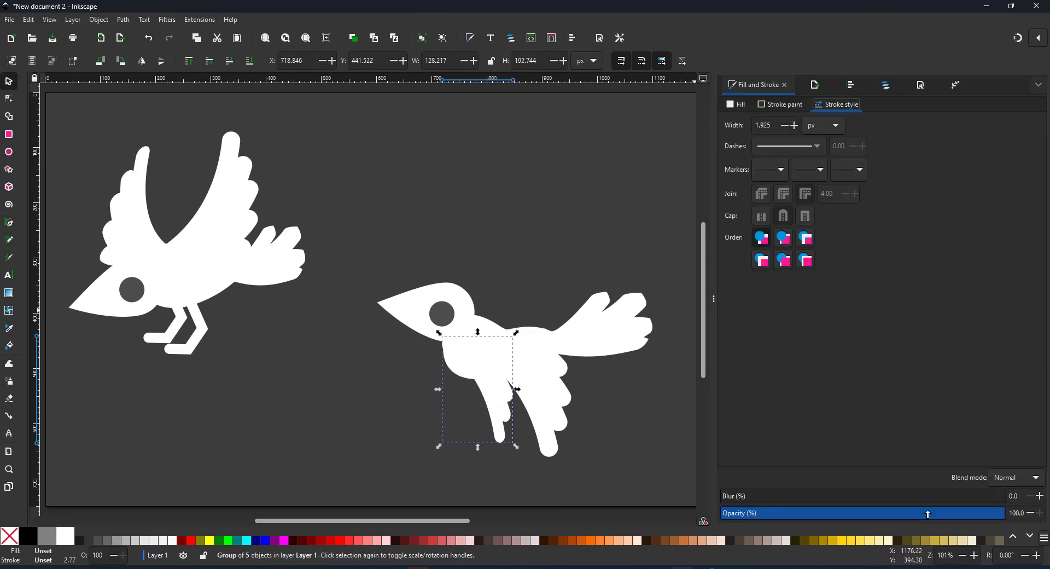
left_click(851, 512)
Rotate the second bird's tail upward and move it in closer to the body
left_click(581, 335)
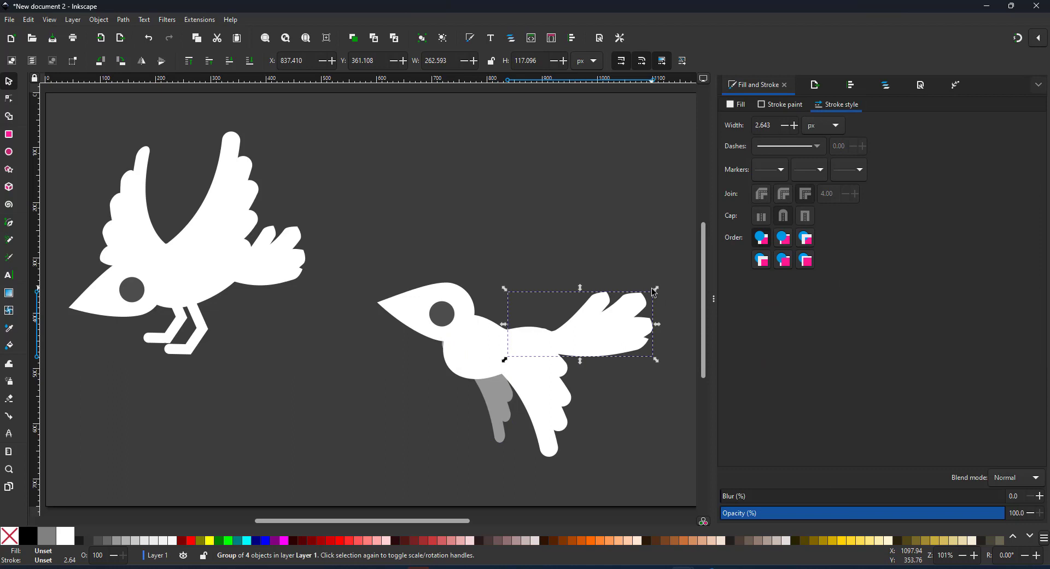
left_click(639, 304)
left_click_drag(656, 289, 645, 273)
left_click_drag(615, 305, 577, 294)
Nudge the second bird's eye and both wings slightly higher and shift its tail outward
left_click(445, 316)
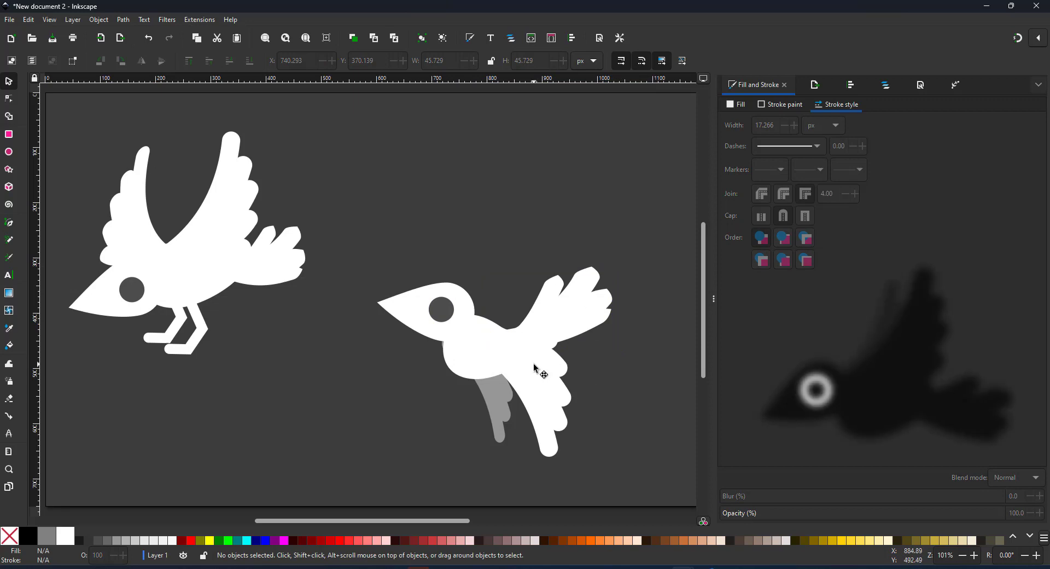
left_click(547, 376)
left_click_drag(503, 406, 507, 395)
left_click_drag(586, 304, 612, 303)
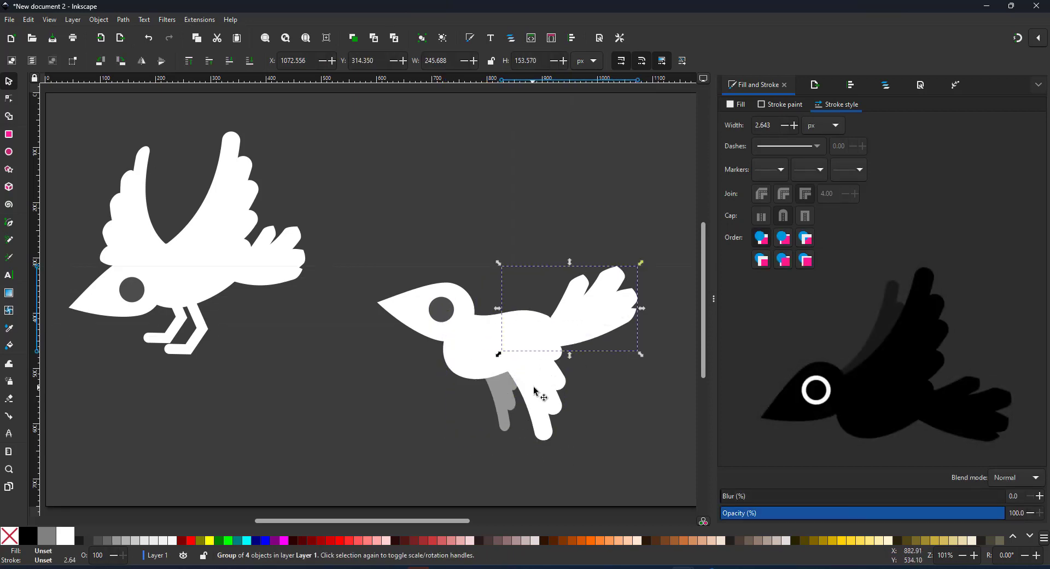
left_click(238, 387)
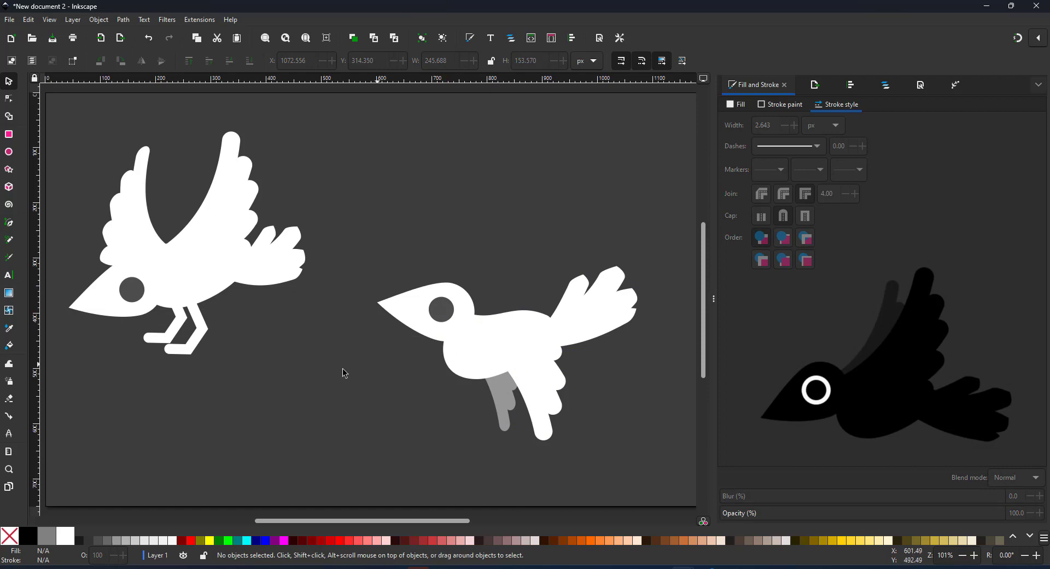
Duplicate the entire second bird and arrange the two versions one above the other
left_click_drag(652, 455, 651, 455)
left_click_drag(528, 347, 534, 379)
key("ctrl+d")
Flip the lower bird's two wings vertically and place them so they rise above its back
left_click(593, 429)
left_click_drag(517, 426, 546, 312)
left_click(545, 420, "shift")
Rotate the lower bird's tail downward behind its body
left_click(616, 333)
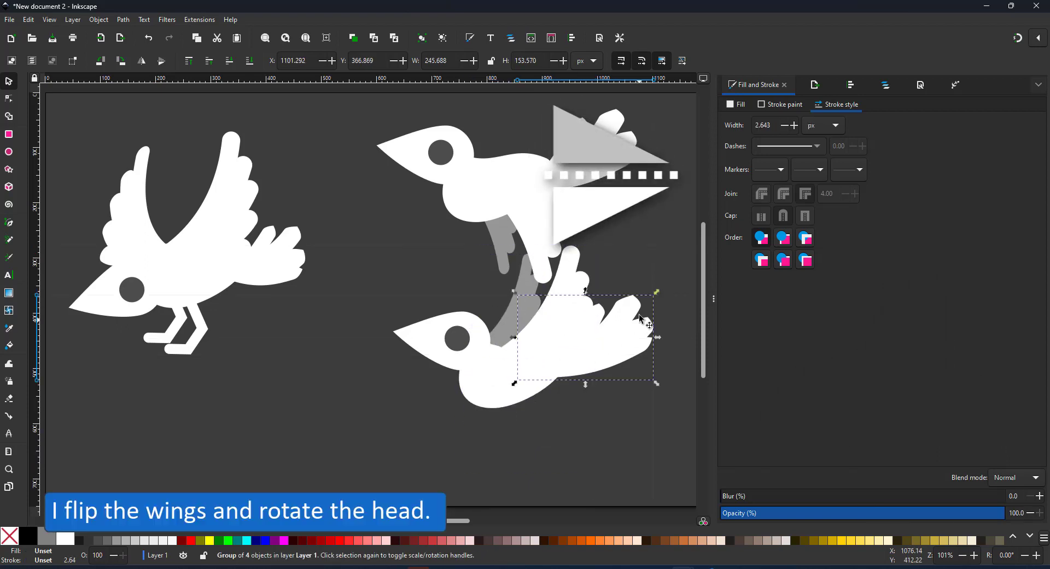
left_click(641, 316)
left_click_drag(658, 295, 616, 378)
Rotate the lower bird's head and eye so the beak points downward, and move them lower and forward
left_click(404, 432)
left_click(455, 339)
left_click(407, 327, "shift")
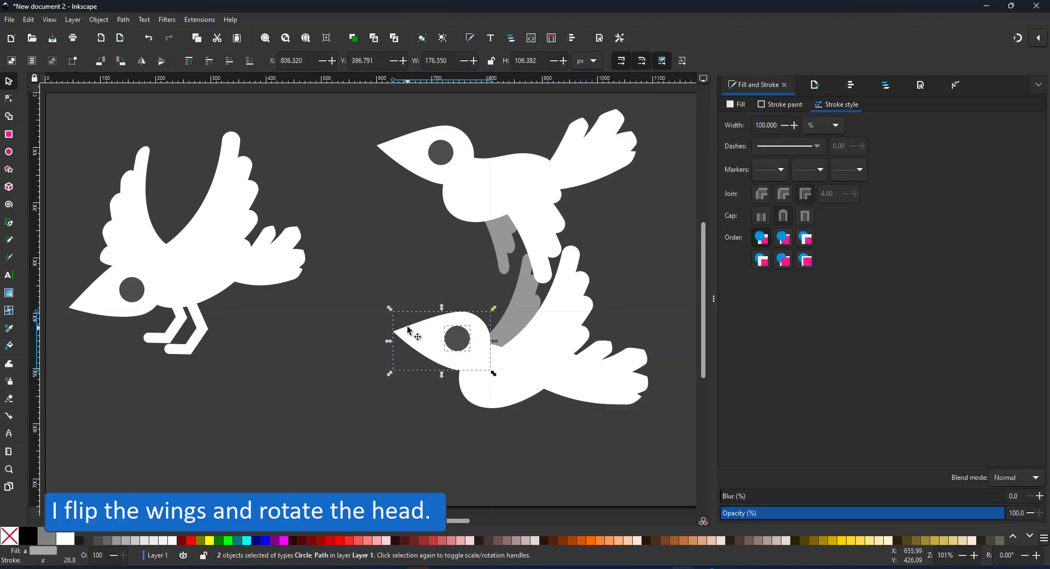
left_click_drag(389, 308, 381, 326)
left_click_drag(434, 354, 416, 374)
Shift the lower bird's raised wings forward toward its head
left_click(514, 327)
left_click_drag(553, 336, 538, 334)
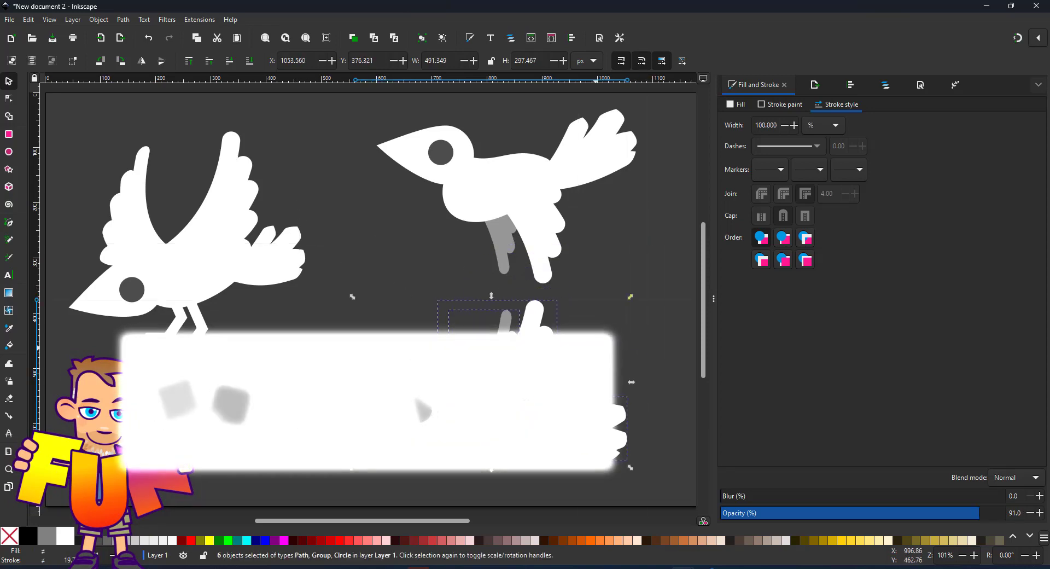
key("ctrl")
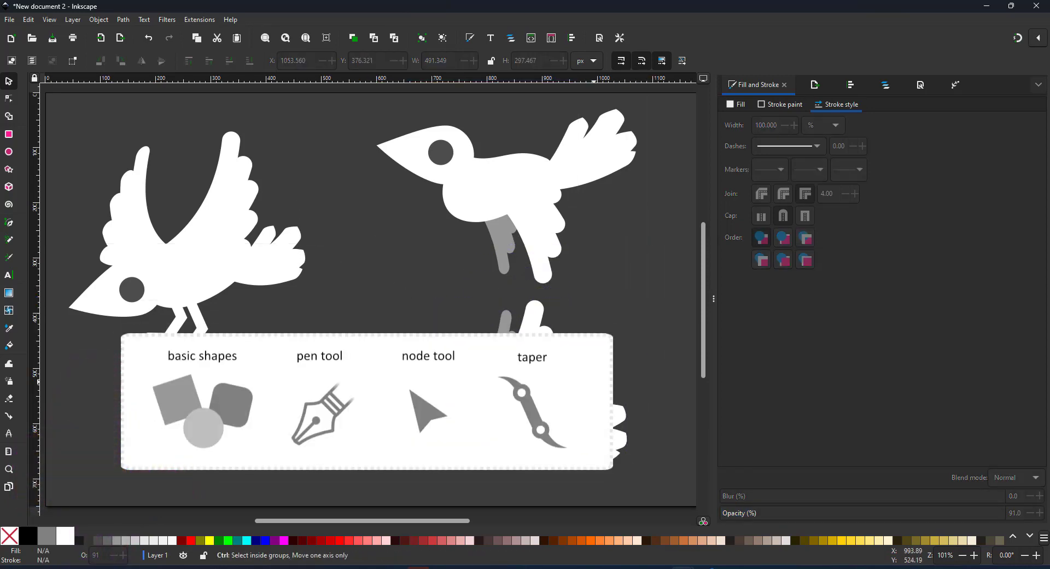